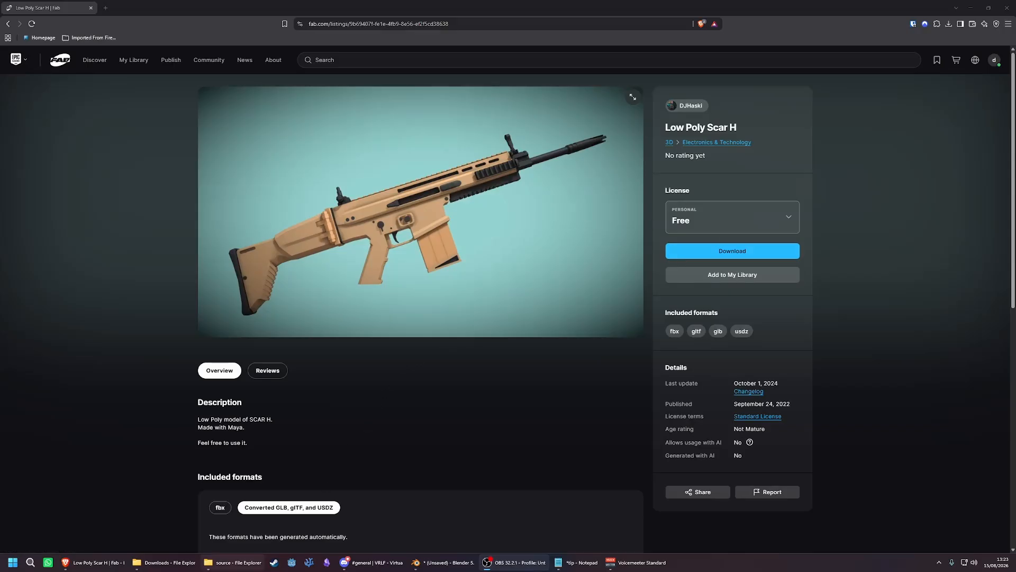
- Import the downloaded low-poly-scar-h model from its source folder into the Blender scene
{"action": "left_click", "coordinate": [165, 563]}
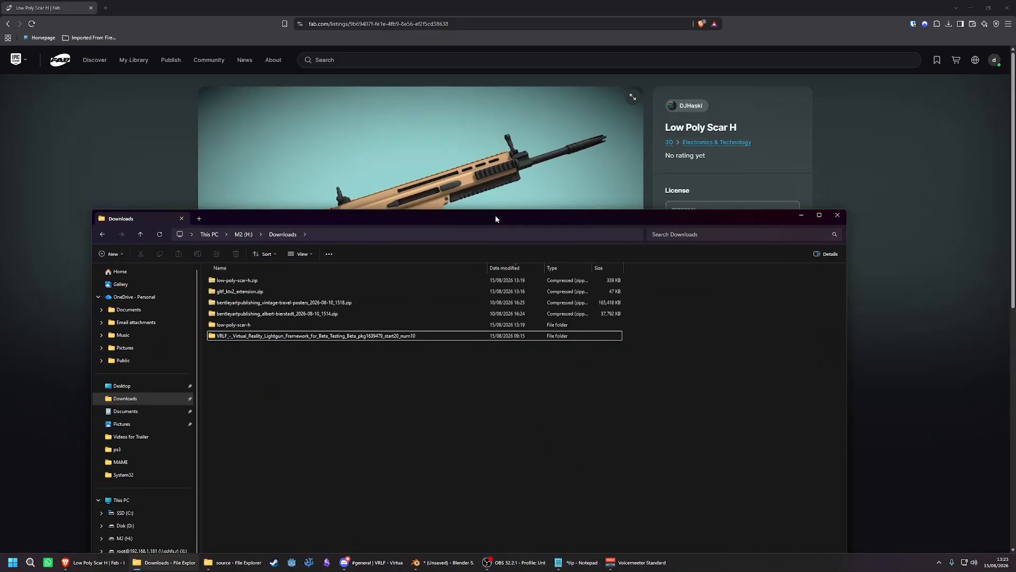
{"action": "left_click", "coordinate": [165, 563]}
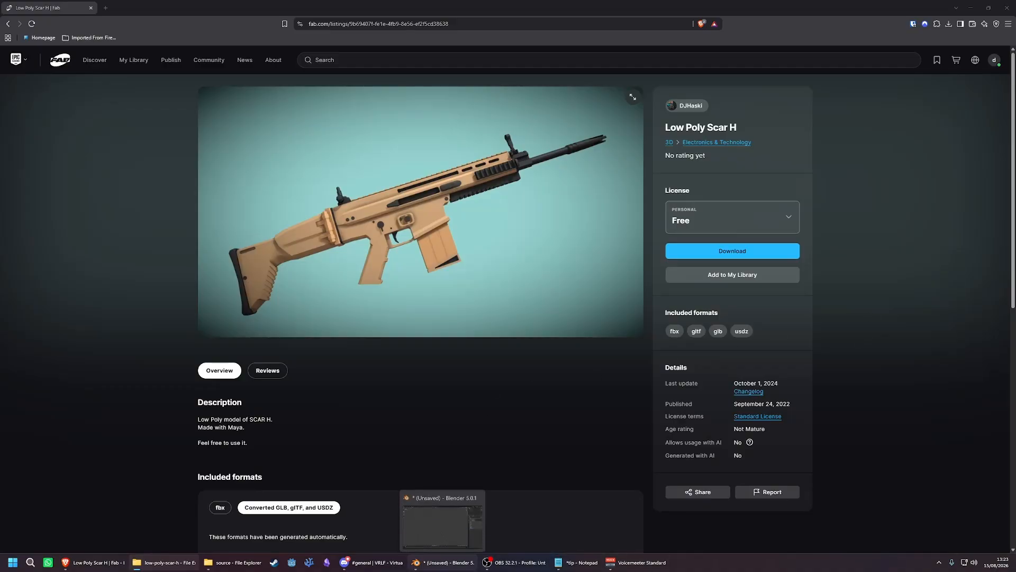
{"action": "left_click", "coordinate": [444, 563]}
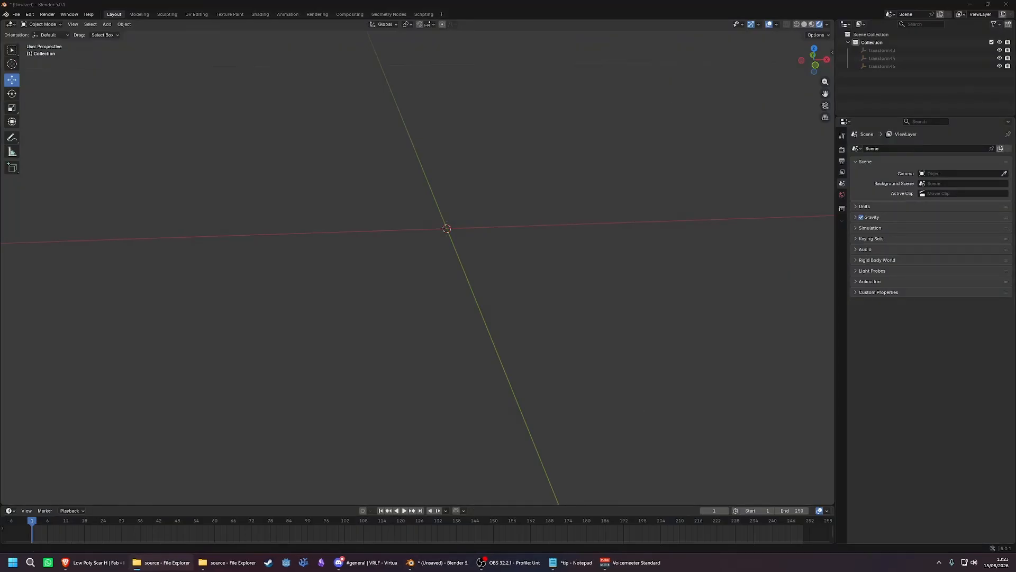
{"action": "left_click_drag", "start_coordinate": [473, 210], "coordinate": [475, 218]}
{"action": "left_click", "coordinate": [451, 351]}
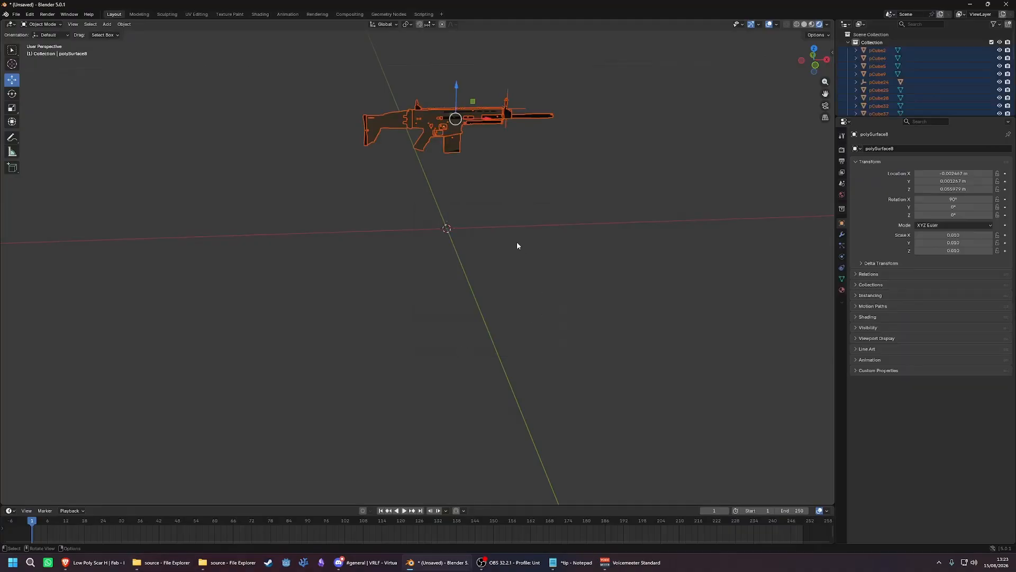
{"action": "middle_click_drag", "start_coordinate": [516, 241], "coordinate": [661, 158]}
{"action": "left_click", "coordinate": [465, 231]}
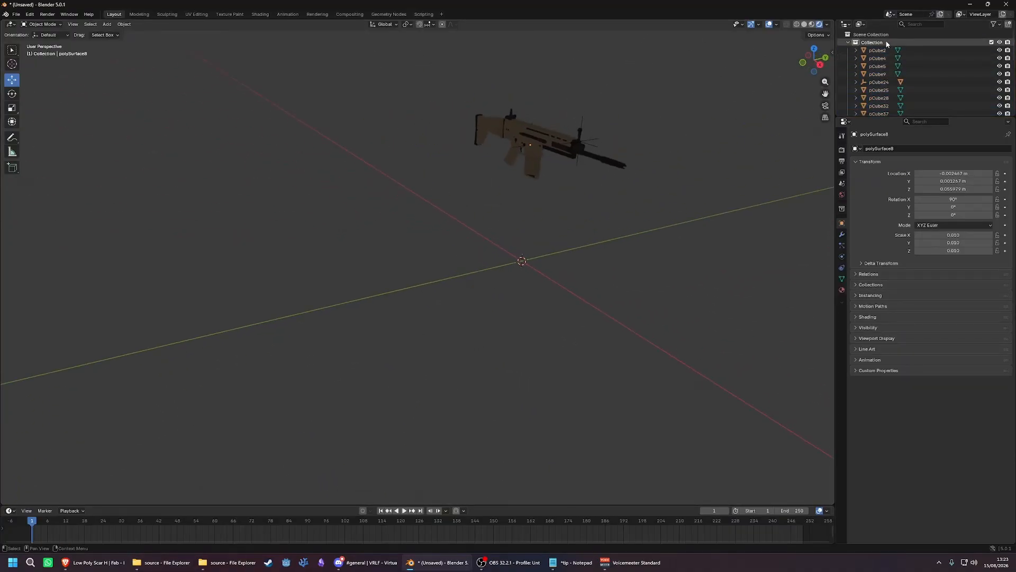
- Select all rifle parts in the collection and parent them to pCube2 with the Object option
{"action": "left_click", "coordinate": [878, 50]}
{"action": "scroll", "coordinate": [881, 80], "scroll_direction": "down", "scroll_amount": 10}
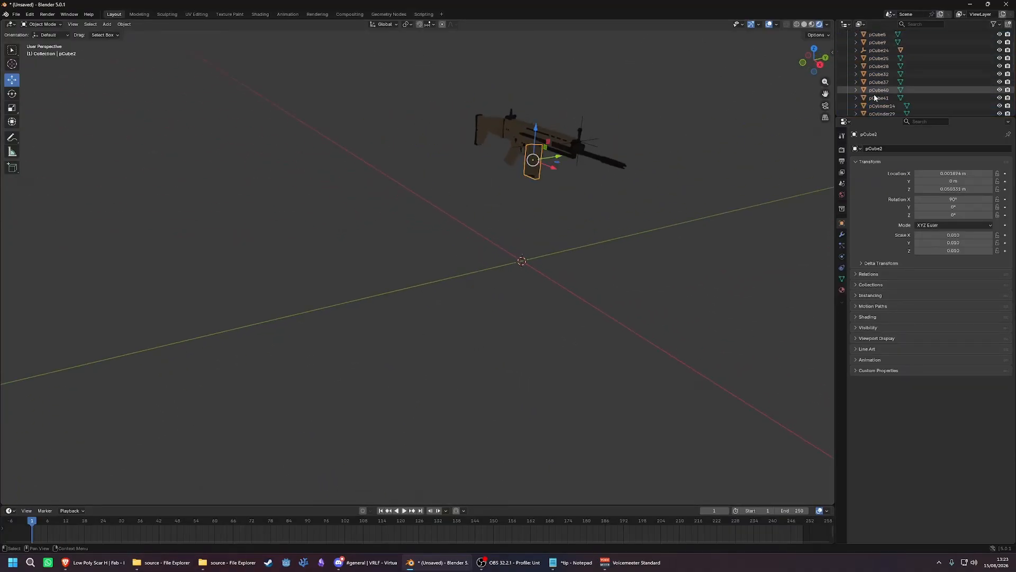
{"action": "scroll", "coordinate": [876, 102], "scroll_direction": "down", "scroll_amount": 1}
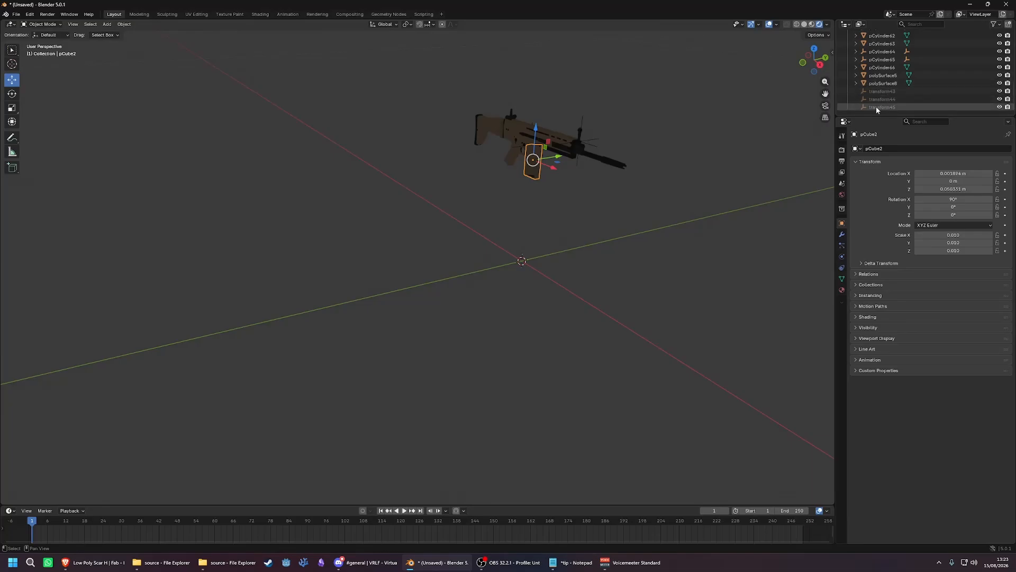
{"action": "left_click", "coordinate": [876, 106], "text": "shift"}
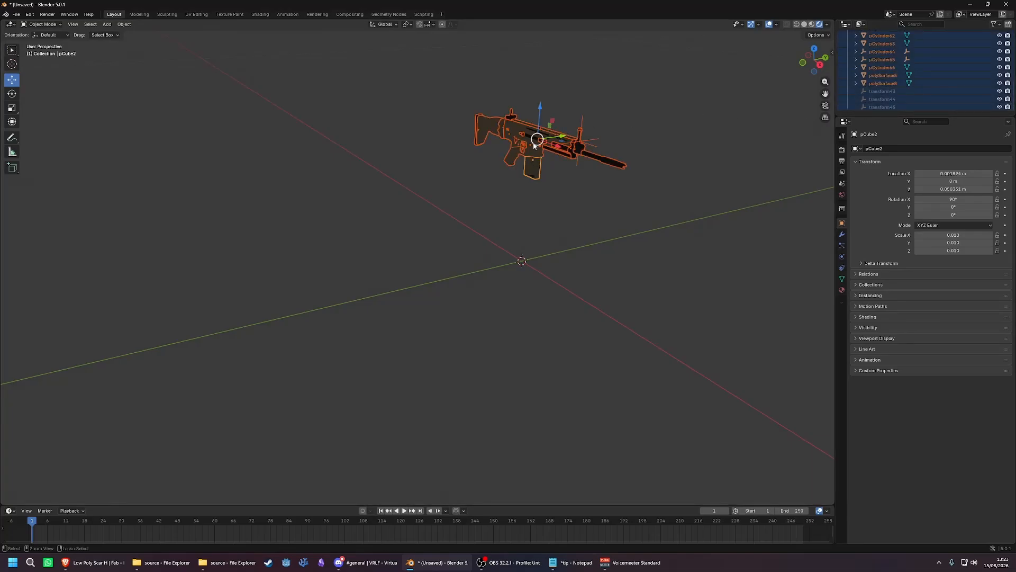
{"action": "key", "text": "ctrl+p"}
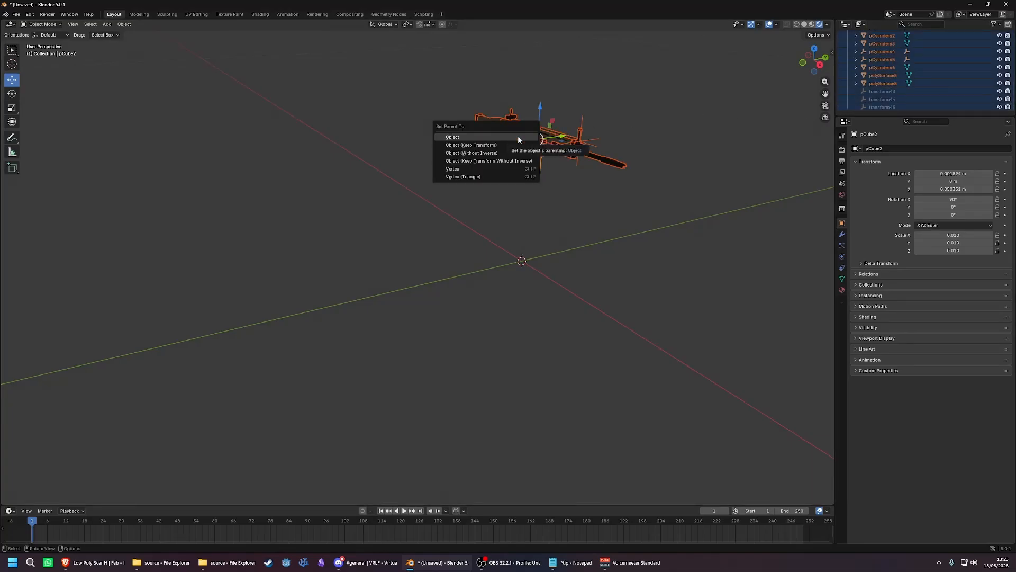
{"action": "left_click", "coordinate": [519, 138]}
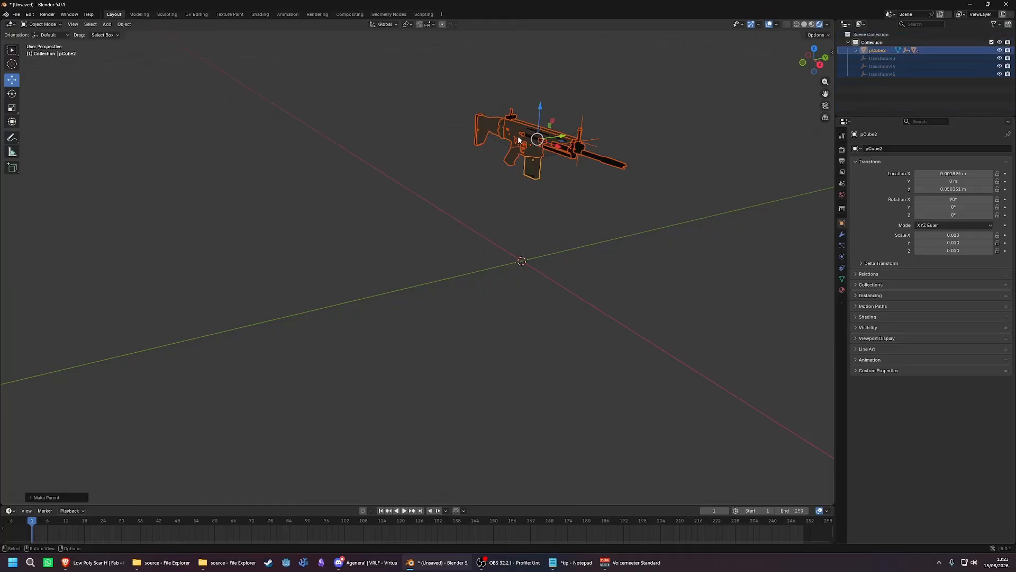
- Lower the parented rifle along Z toward the world origin and set the viewport to Material Preview shading
{"action": "left_click", "coordinate": [868, 97]}
{"action": "left_click", "coordinate": [530, 142]}
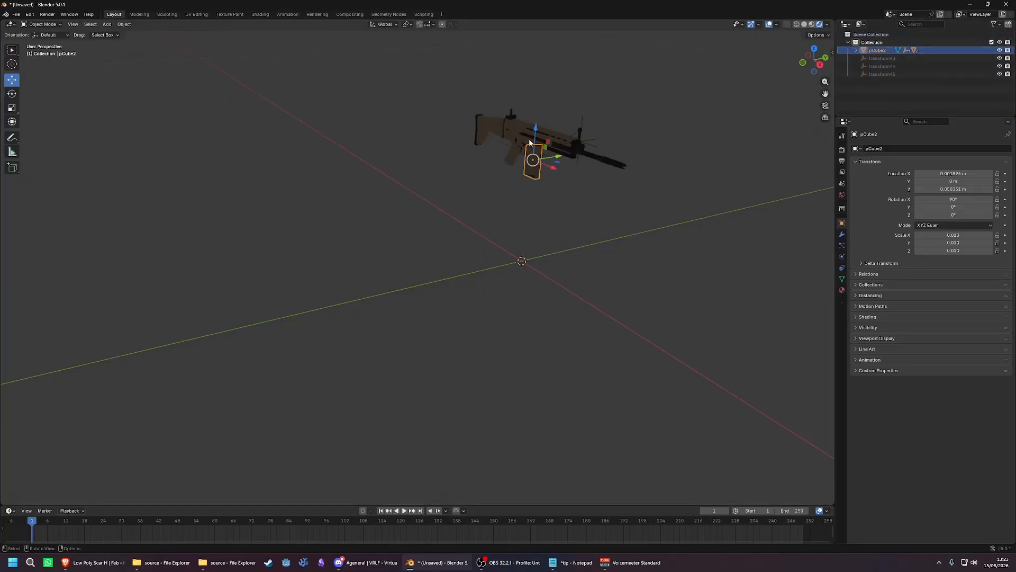
{"action": "left_click_drag", "start_coordinate": [535, 129], "coordinate": [533, 202]}
{"action": "left_click", "coordinate": [540, 305]}
{"action": "middle_click_drag", "start_coordinate": [540, 306], "coordinate": [556, 275]}
{"action": "left_click", "coordinate": [813, 24]}
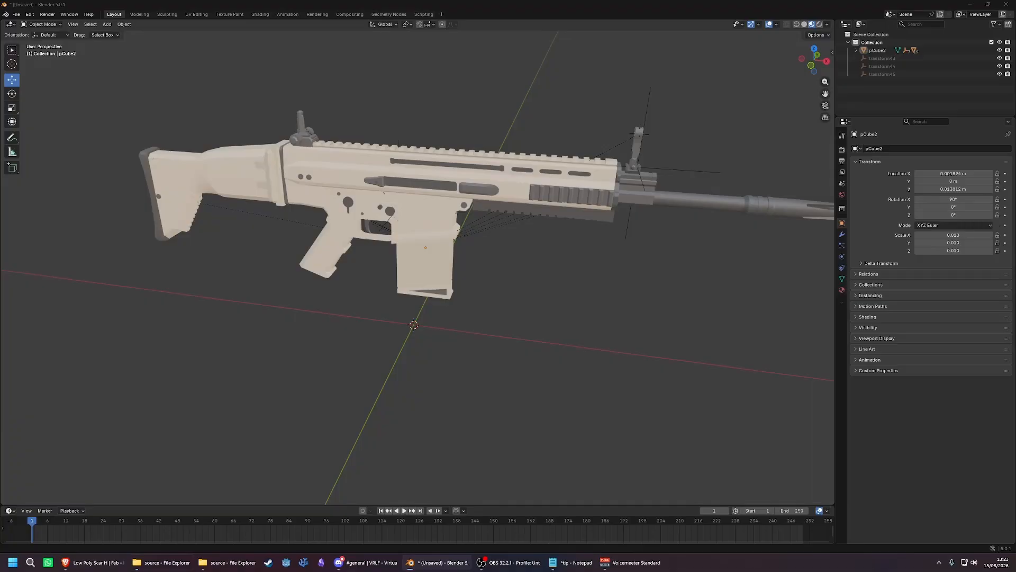
- Import DJHaski.glb from the VRLF controllers folder's djhaski subfolder into the scene as a reference model
{"action": "key", "text": "super+d"}
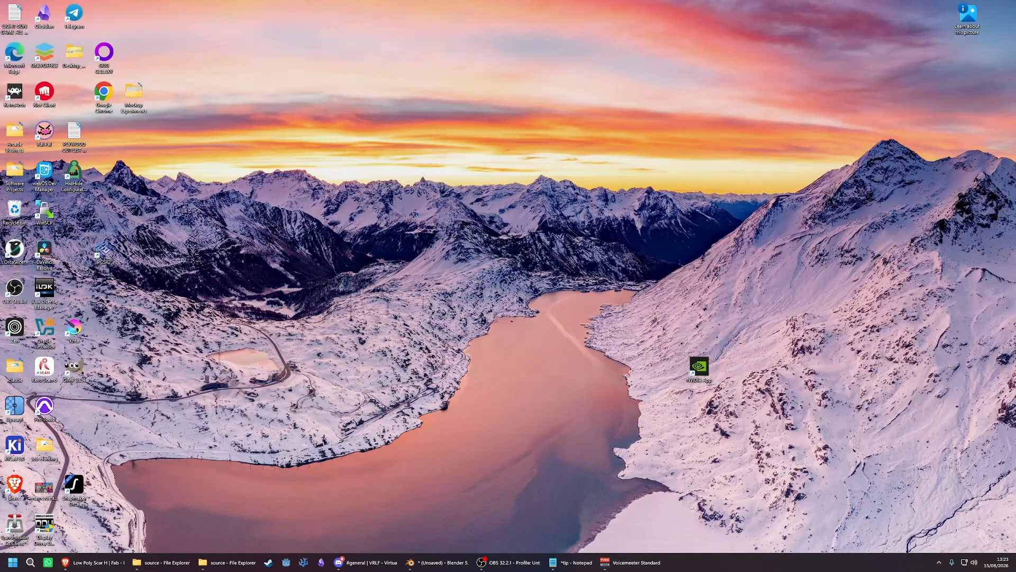
{"action": "key", "text": "super+d"}
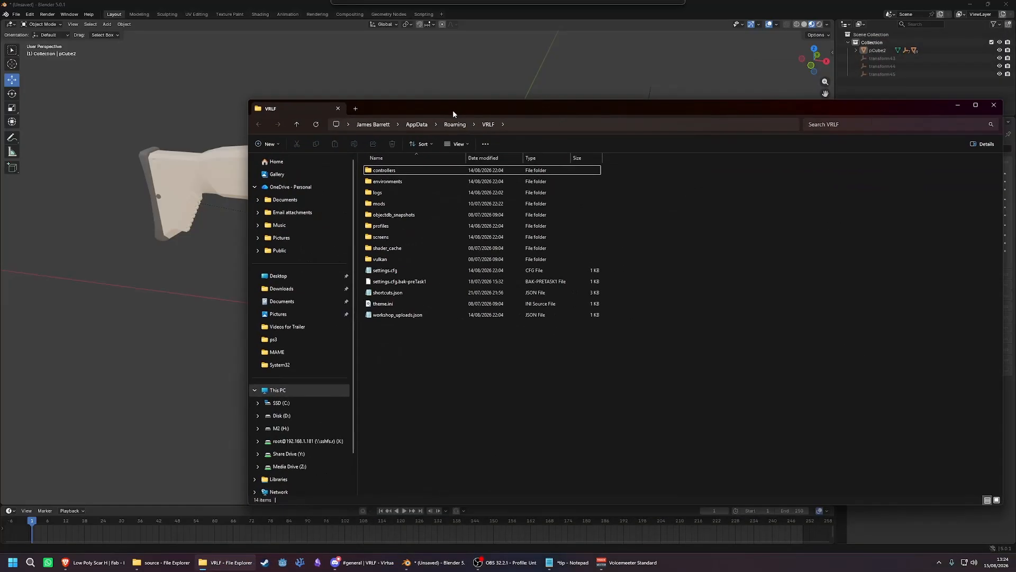
{"action": "double_click", "coordinate": [386, 170]}
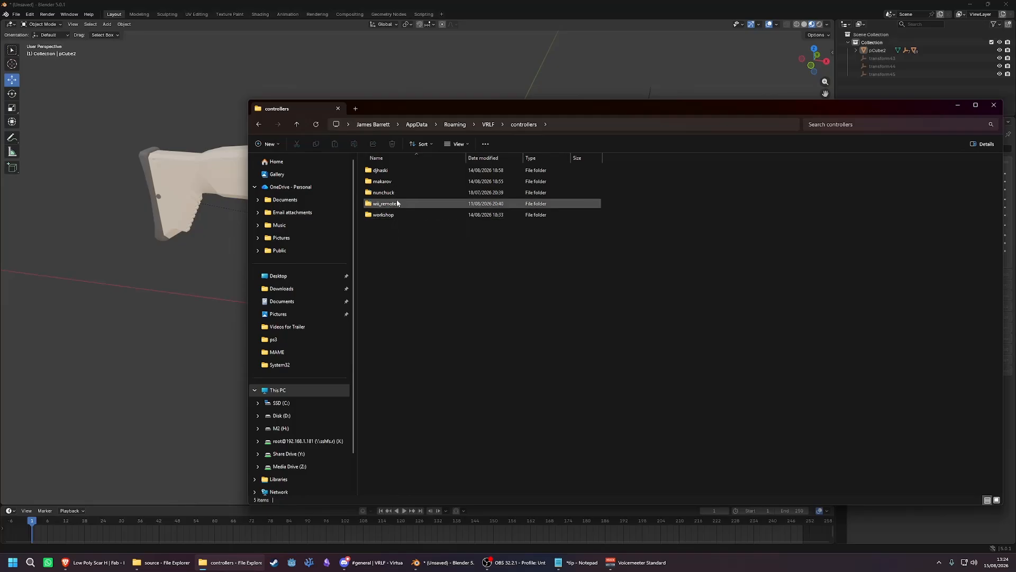
{"action": "double_click", "coordinate": [380, 170]}
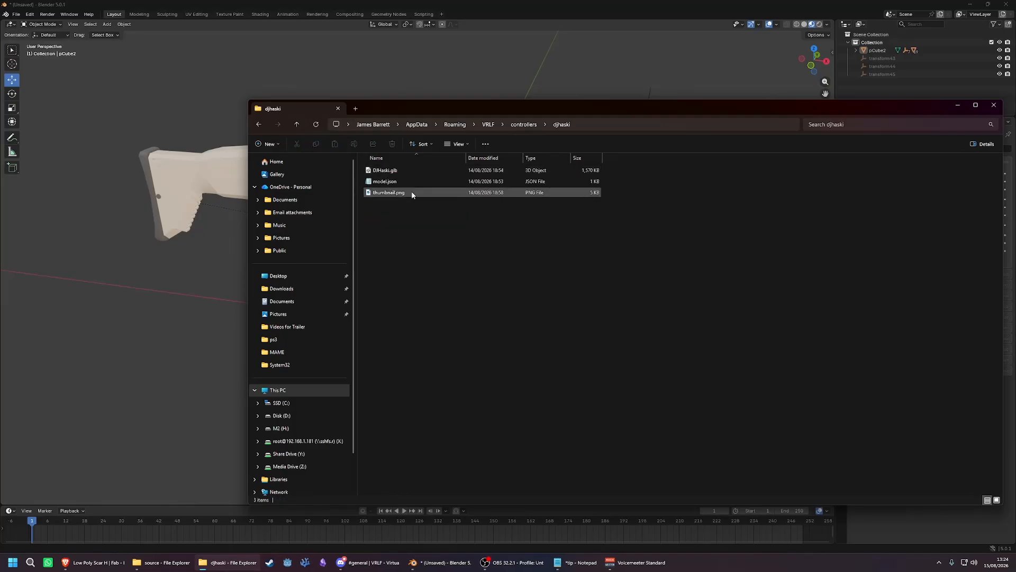
{"action": "left_click", "coordinate": [405, 170]}
{"action": "left_click_drag", "start_coordinate": [478, 107], "coordinate": [1015, 95]}
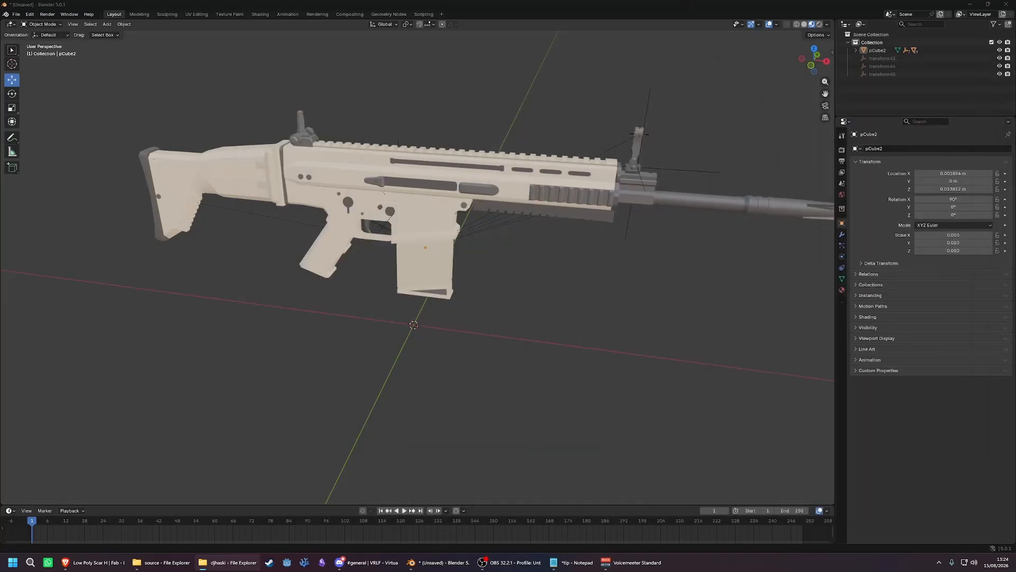
{"action": "left_click_drag", "start_coordinate": [551, 232], "coordinate": [550, 231]}
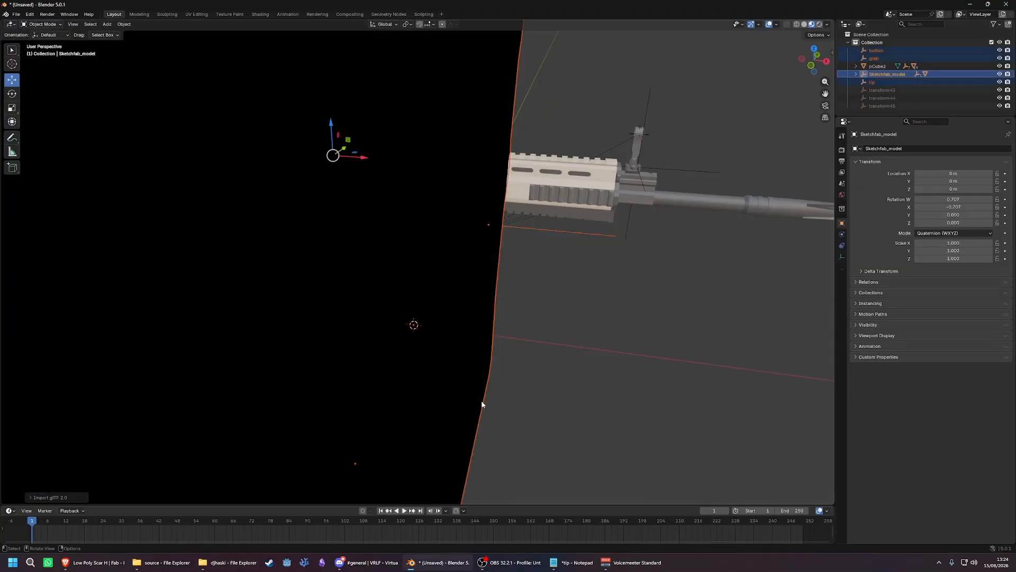
- Deselect the imported pistol objects and switch the viewport to Solid shading
{"action": "scroll", "coordinate": [498, 373], "scroll_direction": "down", "scroll_amount": 12}
{"action": "mouse_move", "coordinate": [574, 338]}
{"action": "middle_mouse_down"}
{"action": "mouse_move", "coordinate": [541, 334]}
{"action": "mouse_move", "coordinate": [520, 375]}
{"action": "mouse_move", "coordinate": [432, 328]}
{"action": "mouse_move", "coordinate": [523, 352]}
{"action": "mouse_move", "coordinate": [479, 336]}
{"action": "mouse_move", "coordinate": [504, 343]}
{"action": "middle_mouse_up"}
{"action": "left_click", "coordinate": [520, 375]}
{"action": "left_click", "coordinate": [805, 25]}
{"action": "middle_click_drag", "start_coordinate": [509, 227], "coordinate": [550, 238]}
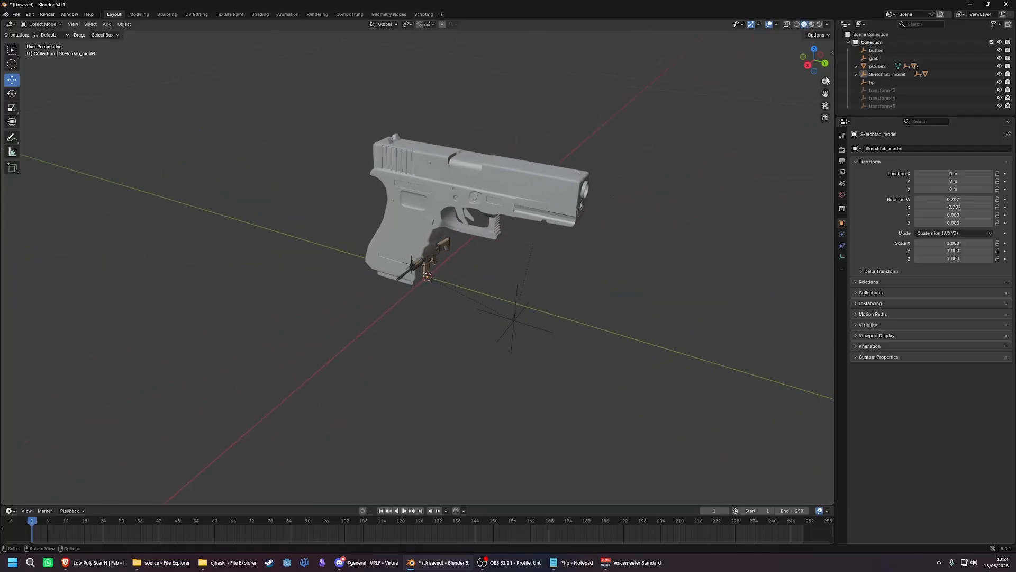
- Scale the rifle's parent object pCube2 up uniformly to about 0.081, closer to the pistol's size
{"action": "left_click", "coordinate": [886, 74]}
{"action": "left_click", "coordinate": [878, 66]}
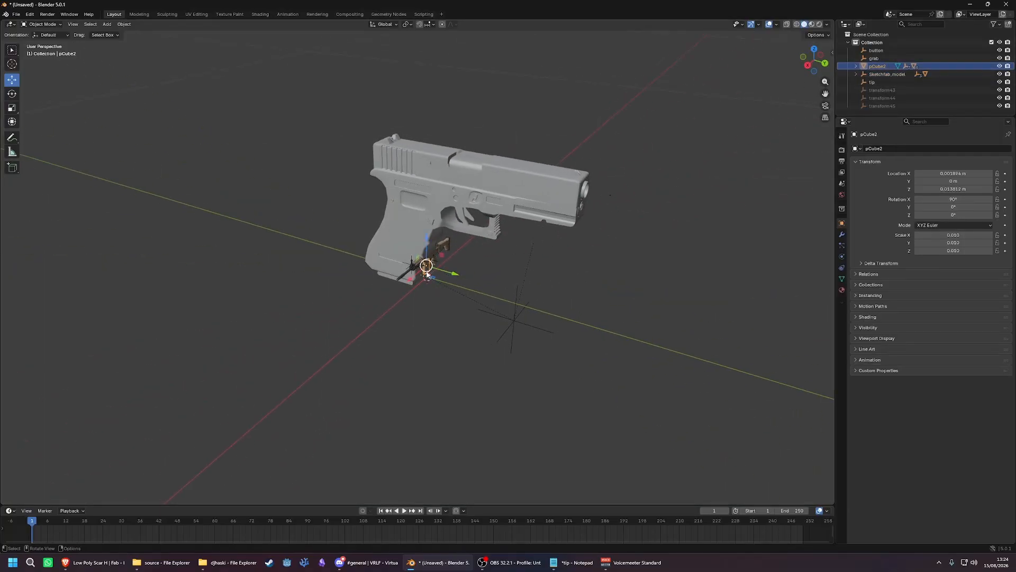
{"action": "left_click", "coordinate": [10, 109]}
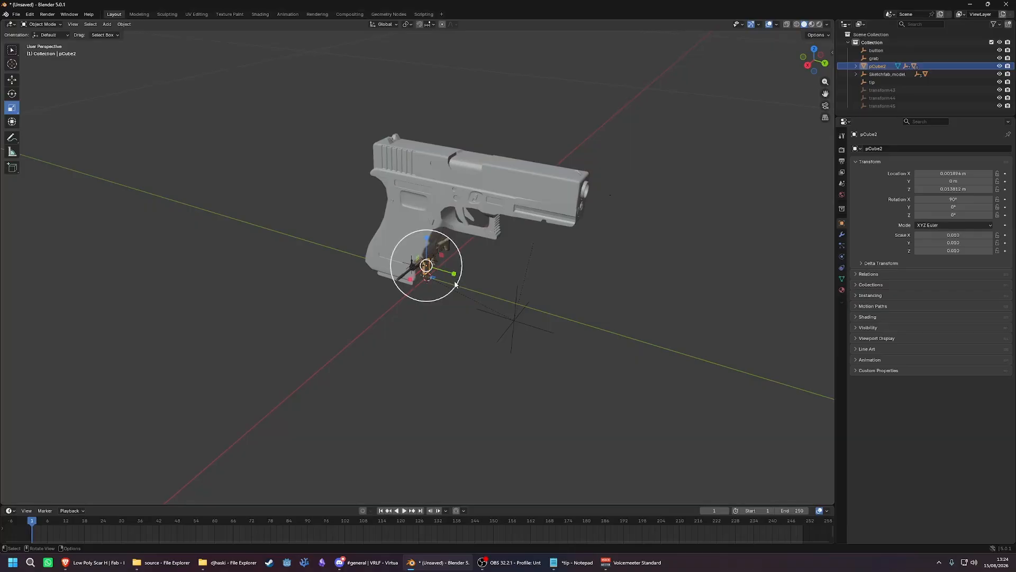
{"action": "left_click_drag", "start_coordinate": [455, 290], "coordinate": [763, 410]}
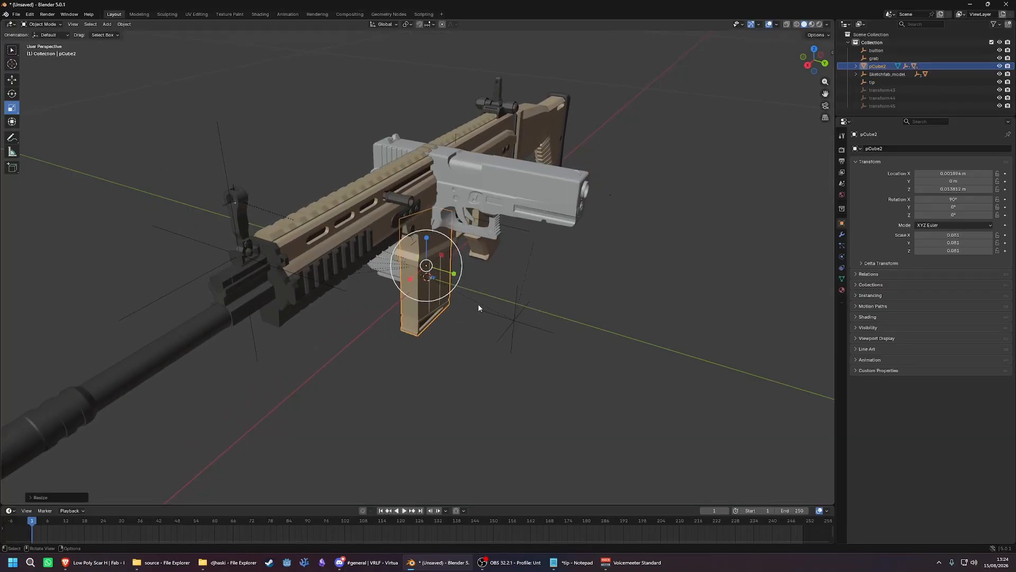
- Rotate the rifle about 91° around Z to face the pistol's direction and move its grip over the pistol's grip
{"action": "left_click", "coordinate": [13, 94]}
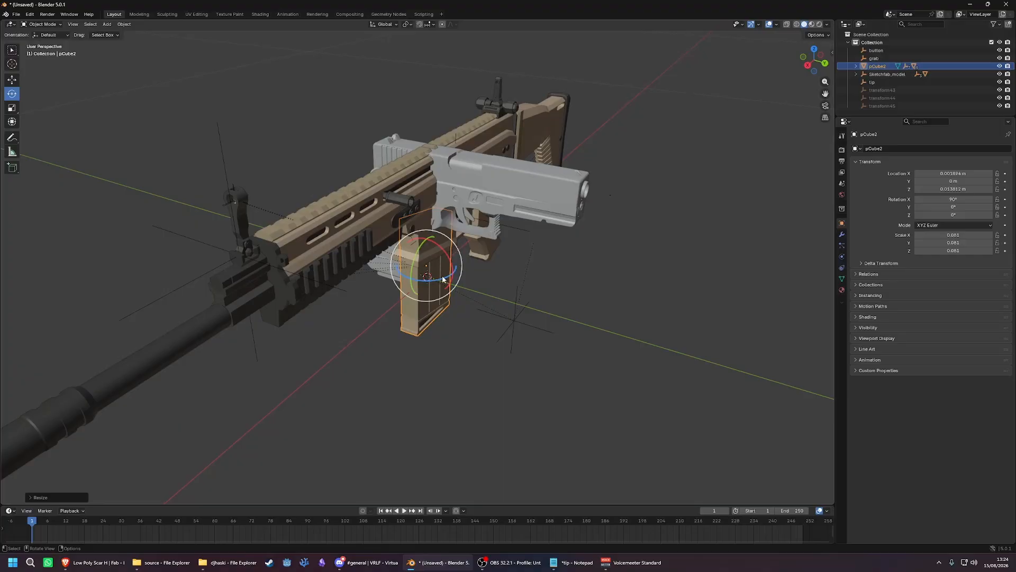
{"action": "left_click_drag", "start_coordinate": [443, 279], "coordinate": [570, 254]}
{"action": "left_click", "coordinate": [12, 80]}
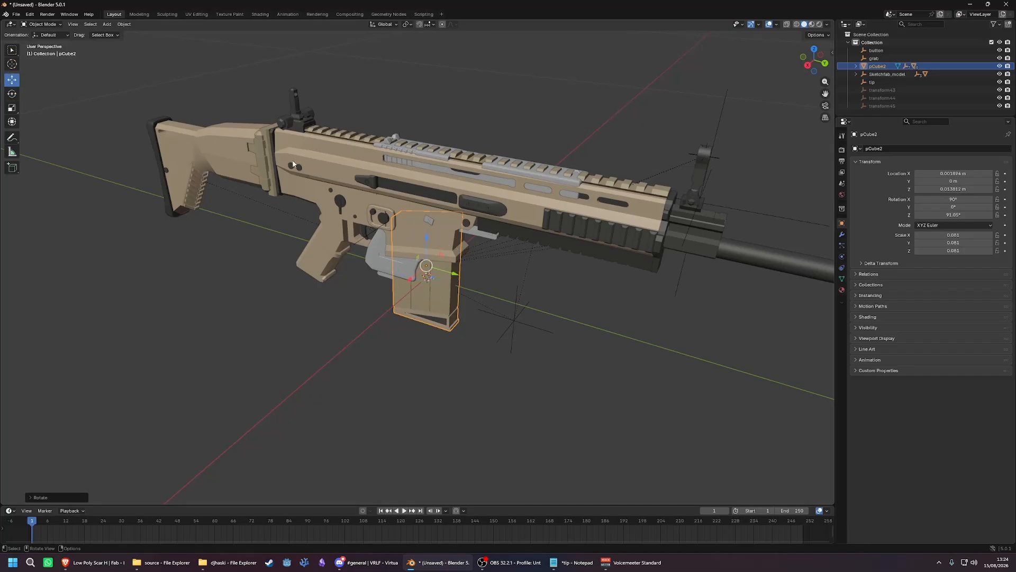
{"action": "left_click_drag", "start_coordinate": [453, 279], "coordinate": [550, 264]}
- Scale the rifle down to about 0.074 and reposition it so its grip and trigger align with the pistol's
{"action": "scroll", "coordinate": [486, 295], "scroll_direction": "up", "scroll_amount": 4}
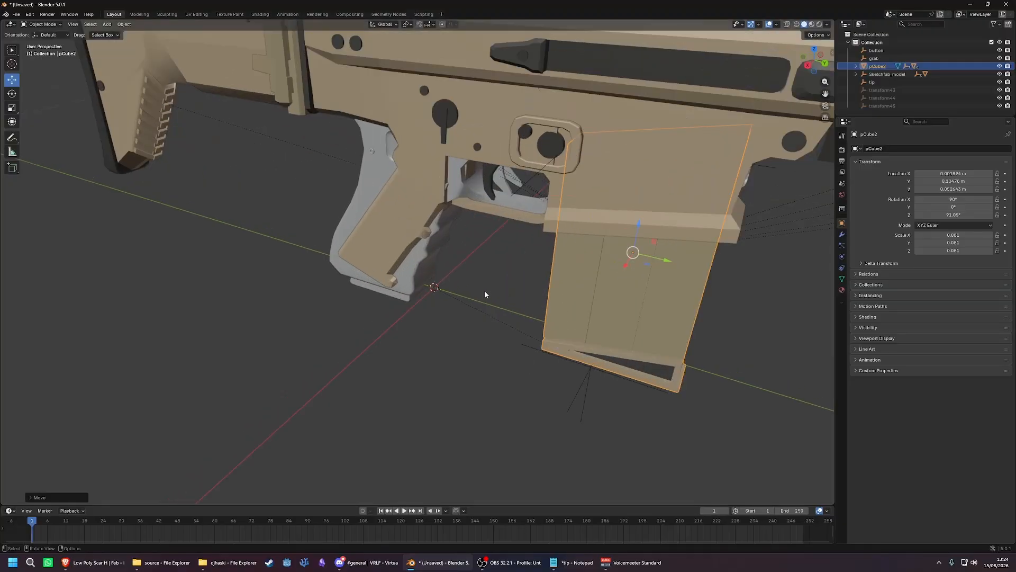
{"action": "middle_click_drag", "start_coordinate": [484, 295], "coordinate": [513, 272]}
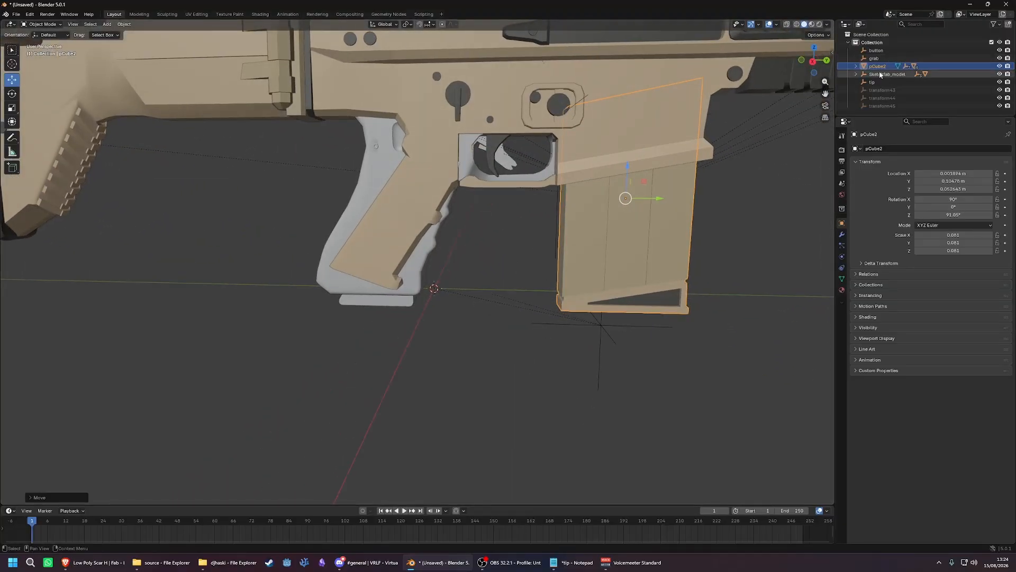
{"action": "left_click", "coordinate": [1001, 74]}
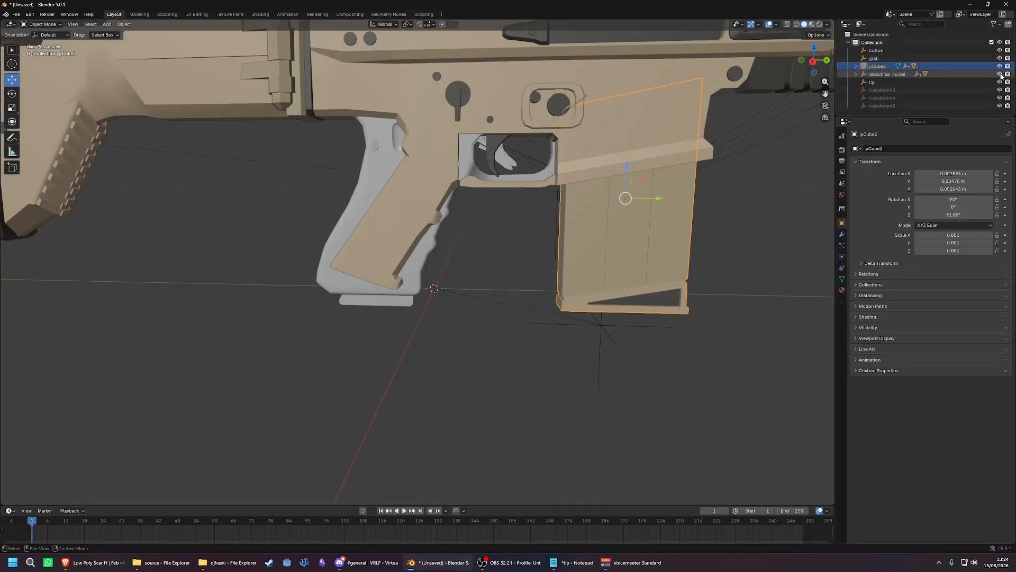
{"action": "left_click", "coordinate": [972, 75]}
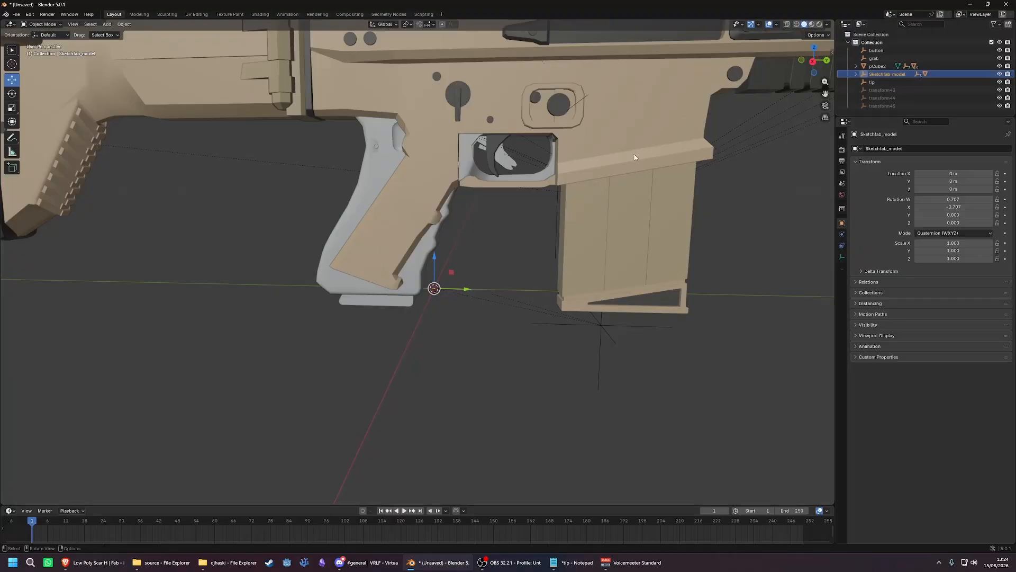
{"action": "left_click", "coordinate": [877, 66]}
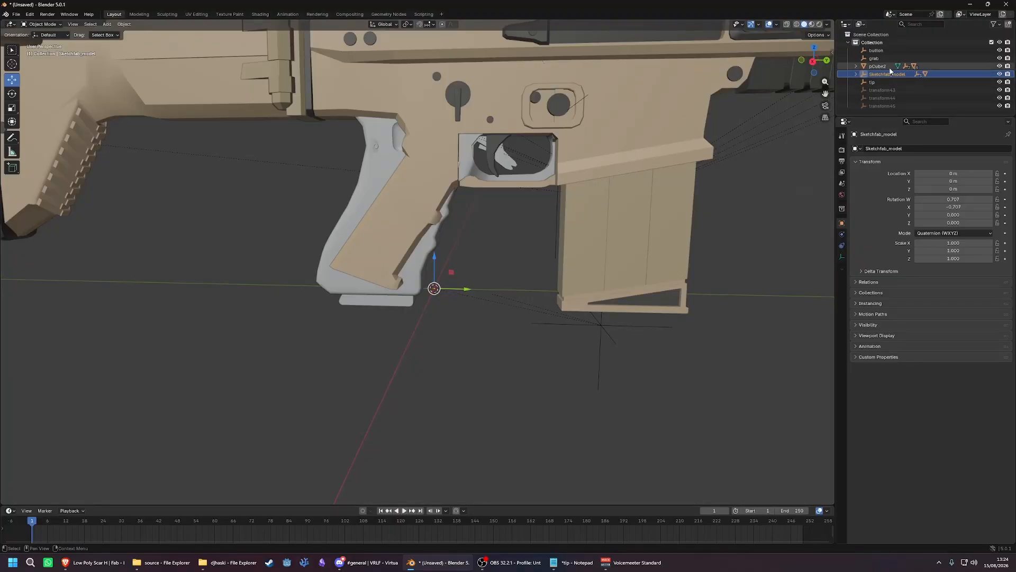
{"action": "scroll", "coordinate": [538, 173], "scroll_direction": "down", "scroll_amount": 3}
{"action": "scroll", "coordinate": [537, 172], "scroll_direction": "up", "scroll_amount": 1}
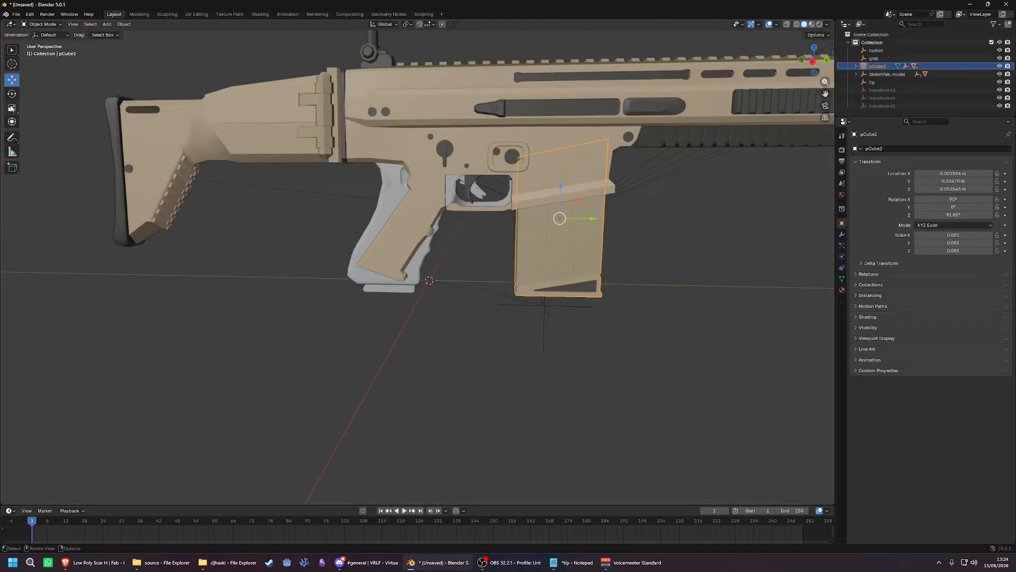
{"action": "left_click", "coordinate": [11, 108]}
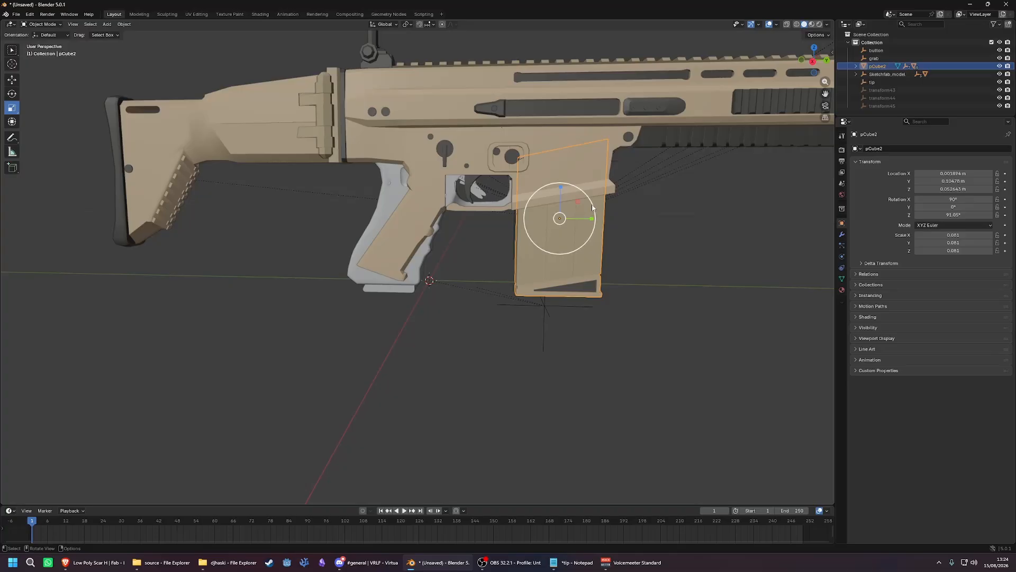
{"action": "left_click_drag", "start_coordinate": [592, 207], "coordinate": [556, 184]}
{"action": "left_click", "coordinate": [13, 82]}
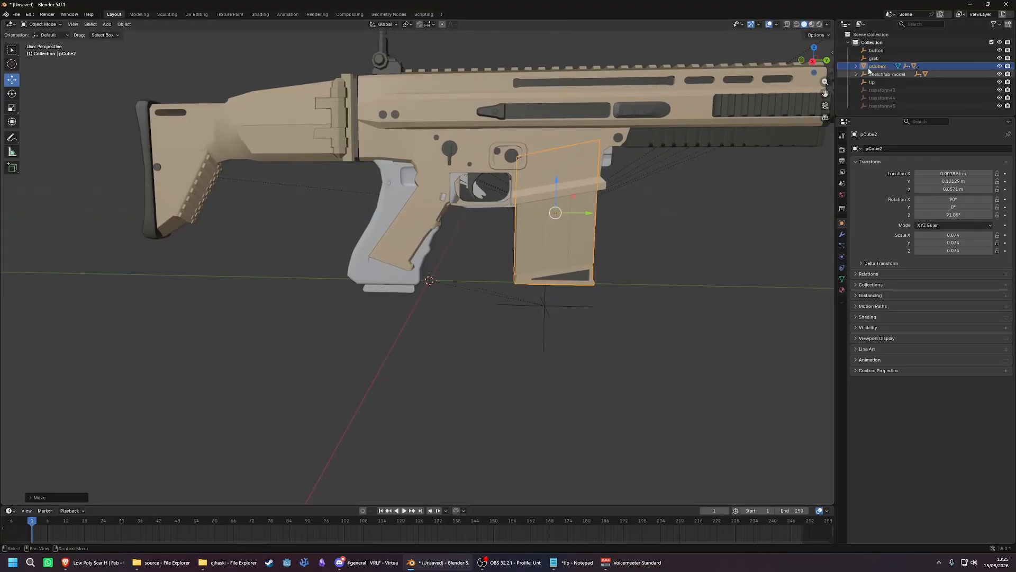
- Delete the reference pistol's Sketchfab_model object together with its hierarchy
{"action": "left_click", "coordinate": [883, 74]}
{"action": "right_click", "coordinate": [886, 77]}
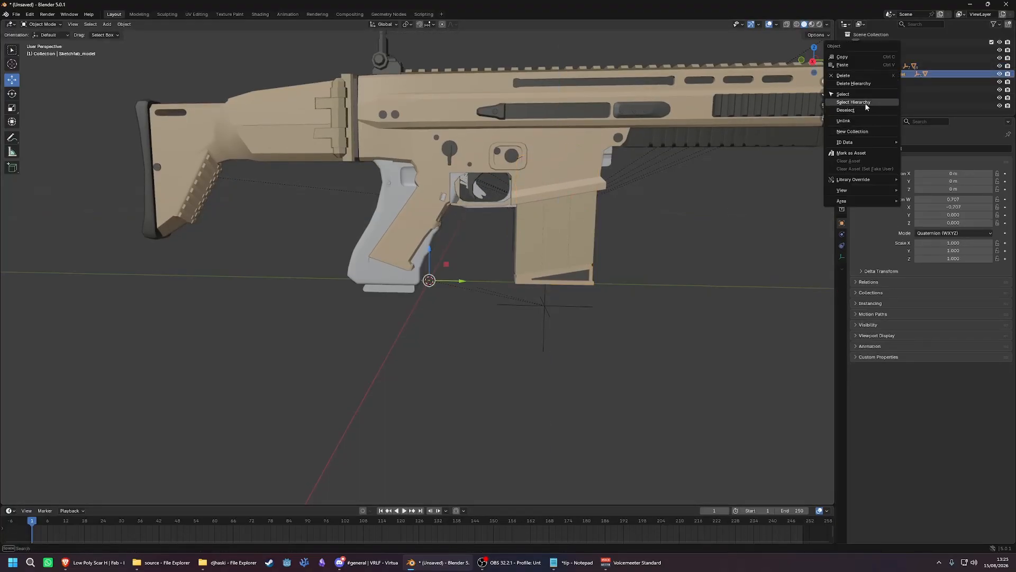
{"action": "left_click", "coordinate": [865, 84]}
- Inspect where the existing button, grab and tip empties sit relative to the rifle by selecting each one
{"action": "mouse_move", "coordinate": [465, 238]}
{"action": "middle_mouse_down"}
{"action": "mouse_move", "coordinate": [497, 283]}
{"action": "mouse_move", "coordinate": [456, 292]}
{"action": "mouse_move", "coordinate": [542, 279]}
{"action": "middle_mouse_up"}
{"action": "scroll", "coordinate": [542, 279], "scroll_direction": "up", "scroll_amount": 4}
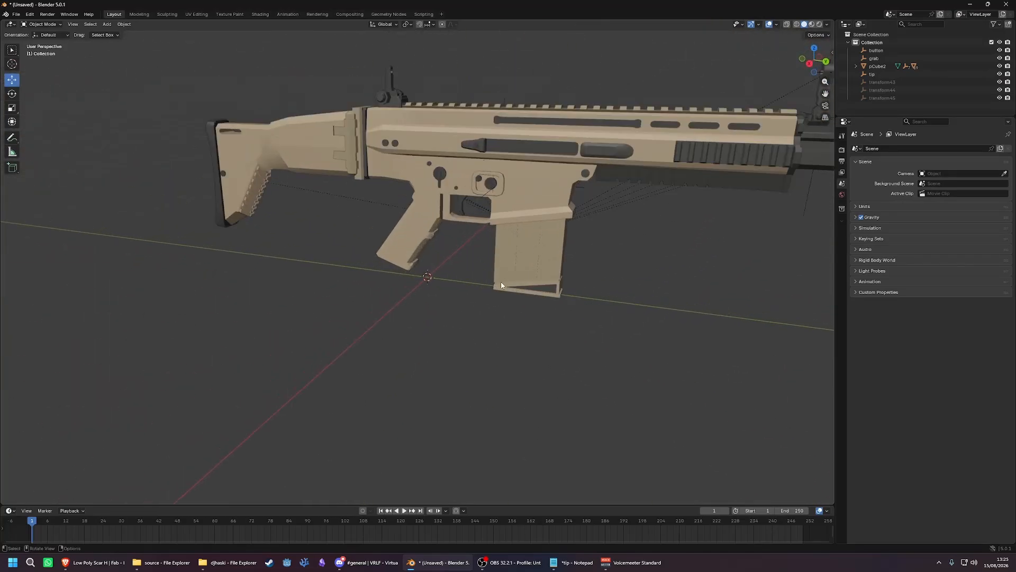
{"action": "scroll", "coordinate": [542, 279], "scroll_direction": "down", "scroll_amount": 1}
{"action": "left_click", "coordinate": [885, 50]}
{"action": "left_click", "coordinate": [879, 59]}
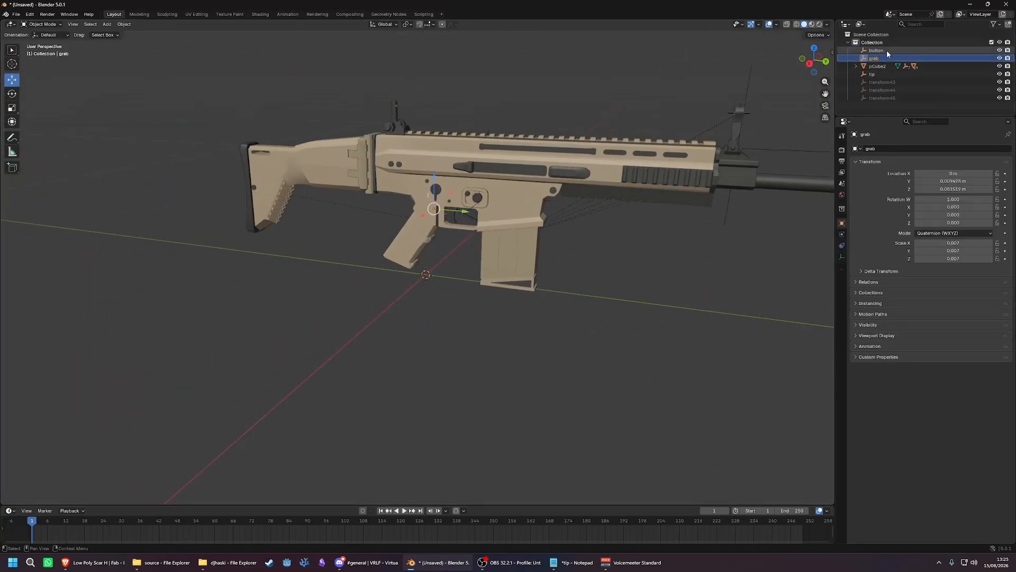
{"action": "left_click", "coordinate": [886, 51]}
{"action": "left_click", "coordinate": [884, 59]}
{"action": "left_click", "coordinate": [873, 74]}
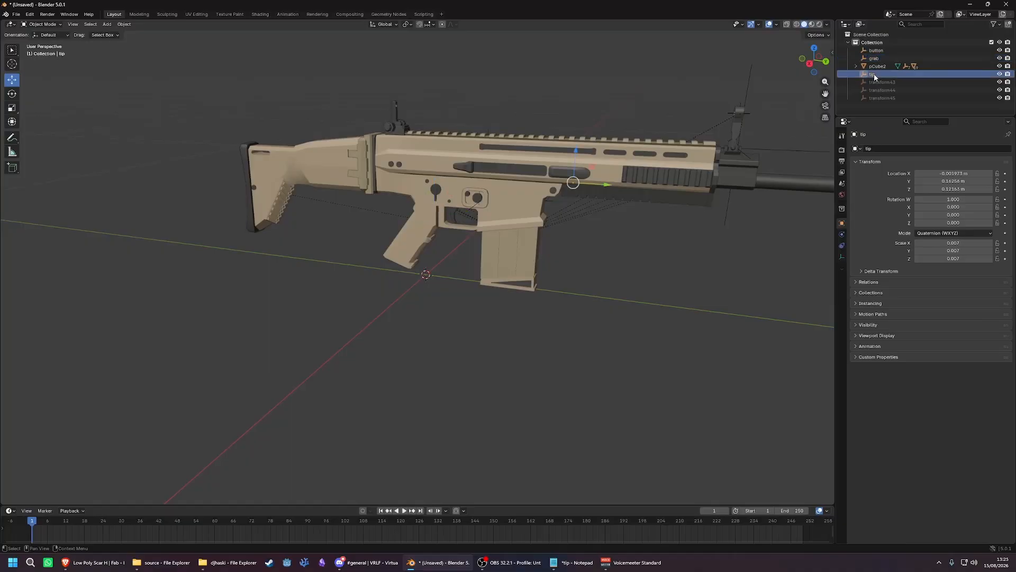
{"action": "middle_click_drag", "start_coordinate": [668, 224], "coordinate": [704, 212]}
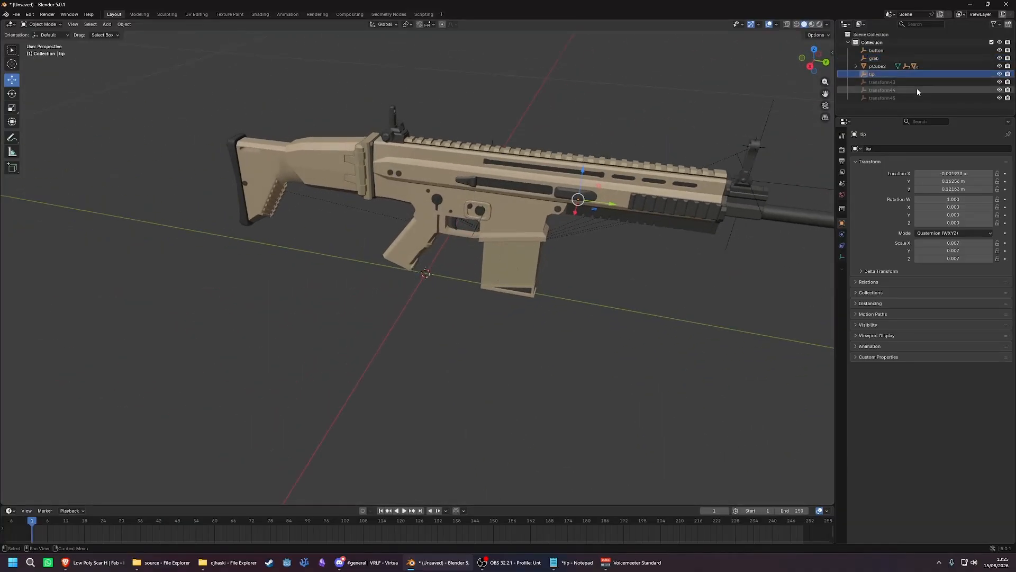
- Delete the three leftover hidden transform empties from the collection
{"action": "left_click", "coordinate": [879, 82]}
{"action": "key", "text": "x"}
{"action": "left_click", "coordinate": [884, 82]}
{"action": "key", "text": "x"}
{"action": "left_click", "coordinate": [884, 82]}
{"action": "key", "text": "x"}
- Delete the old tip, grab and button empties so that only the pCube2 rifle hierarchy is left
{"action": "left_click", "coordinate": [876, 75]}
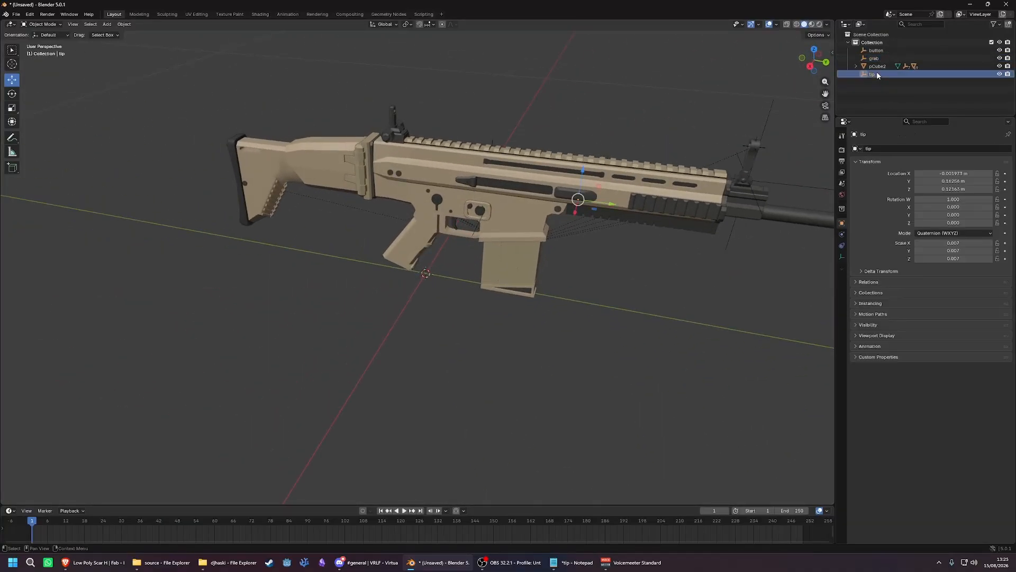
{"action": "key", "text": "Delete"}
{"action": "left_click", "coordinate": [883, 58]}
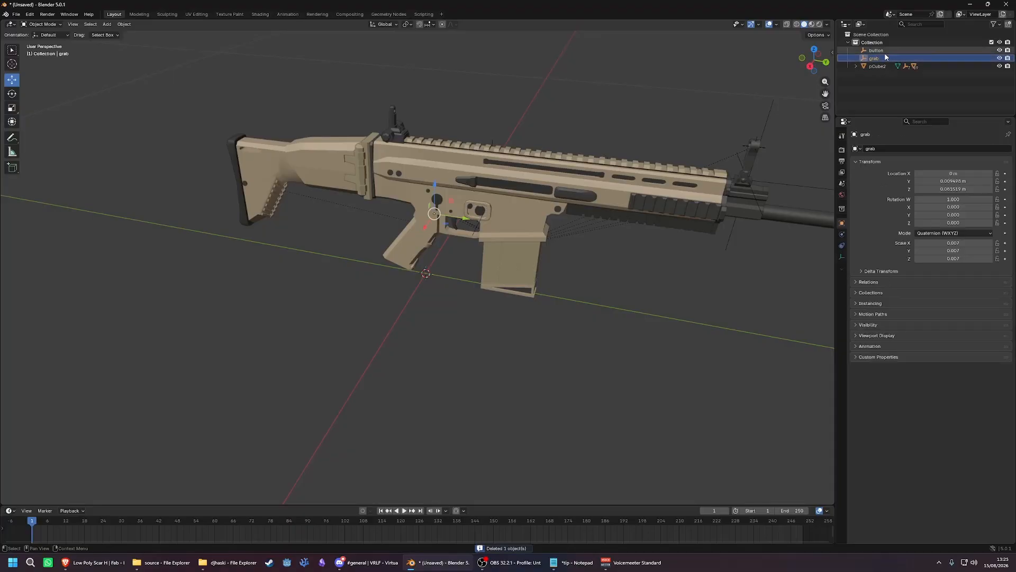
{"action": "key", "text": "Delete"}
{"action": "left_click", "coordinate": [879, 51]}
{"action": "key", "text": "Delete"}
- Add a circle empty at the world origin and name it tip
{"action": "middle_click_drag", "start_coordinate": [503, 323], "coordinate": [519, 280]}
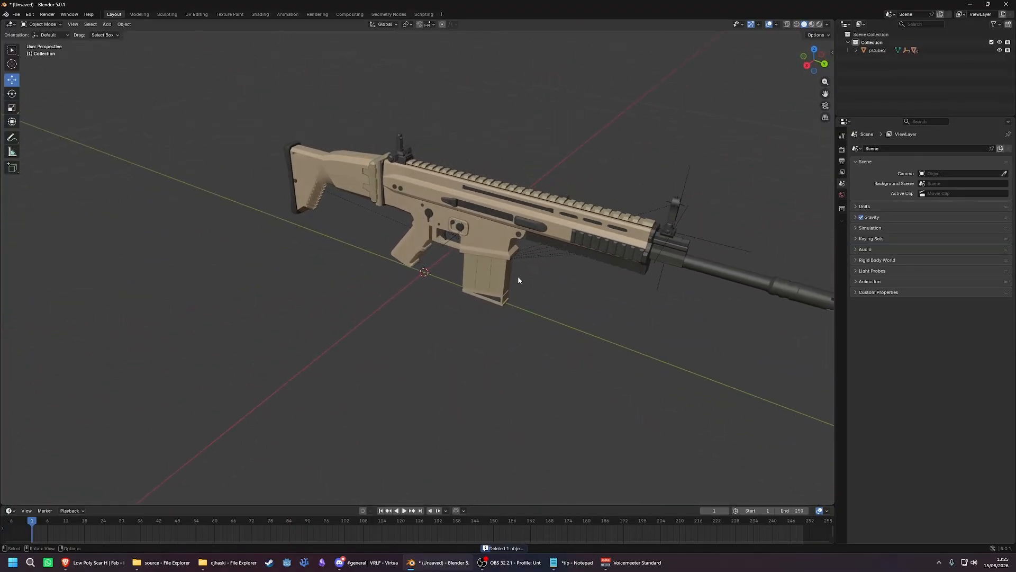
{"action": "left_click", "coordinate": [107, 24]}
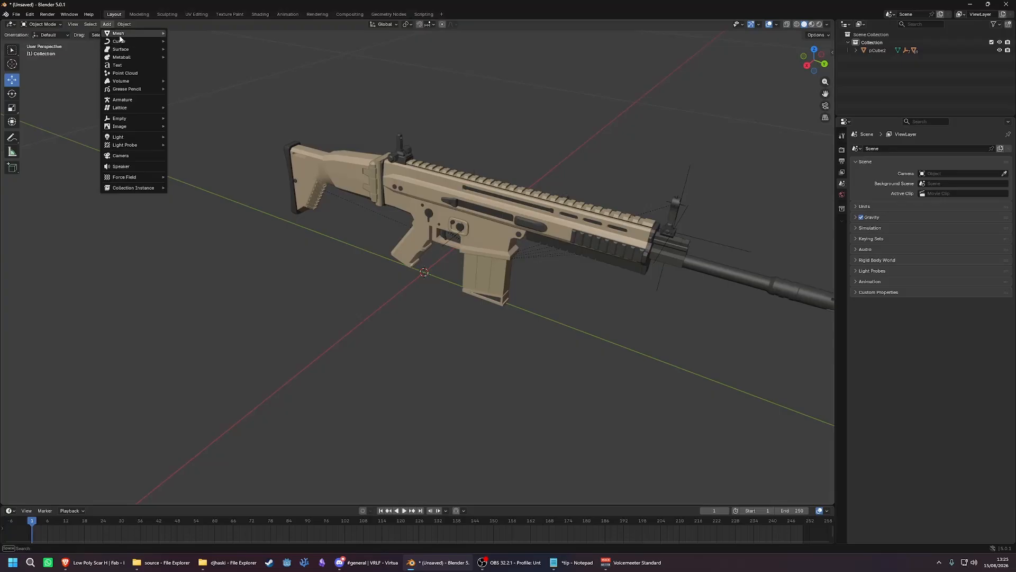
{"action": "mouse_move", "coordinate": [129, 120]}
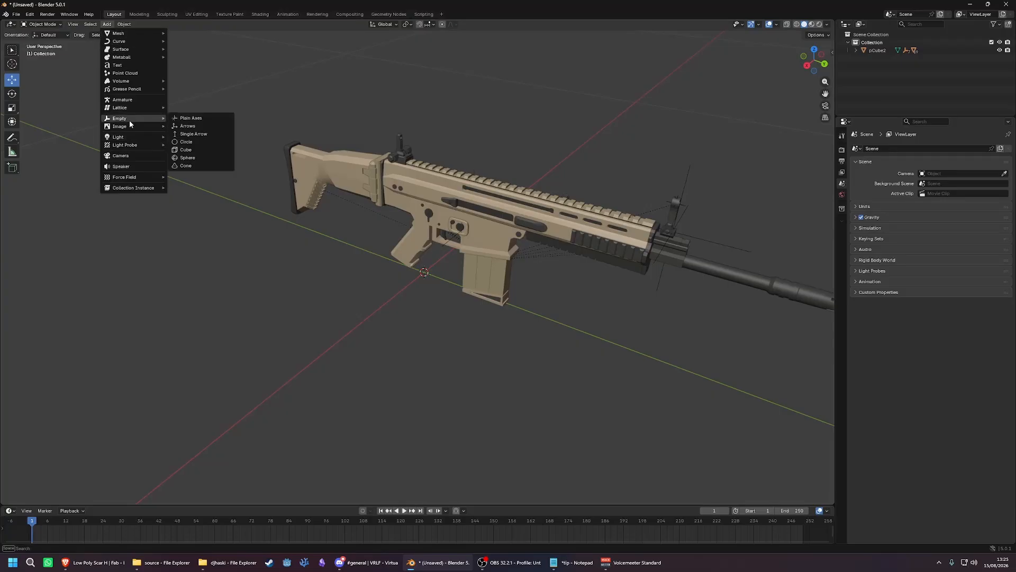
{"action": "left_click", "coordinate": [198, 146]}
{"action": "double_click", "coordinate": [877, 51]}
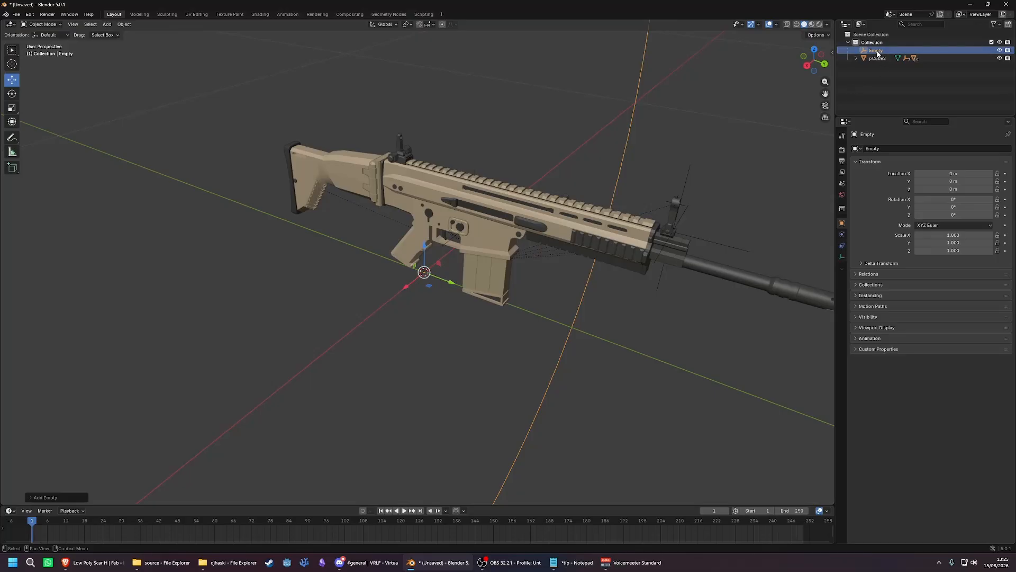
{"action": "type", "text": "tip"}
{"action": "key", "text": "Return"}
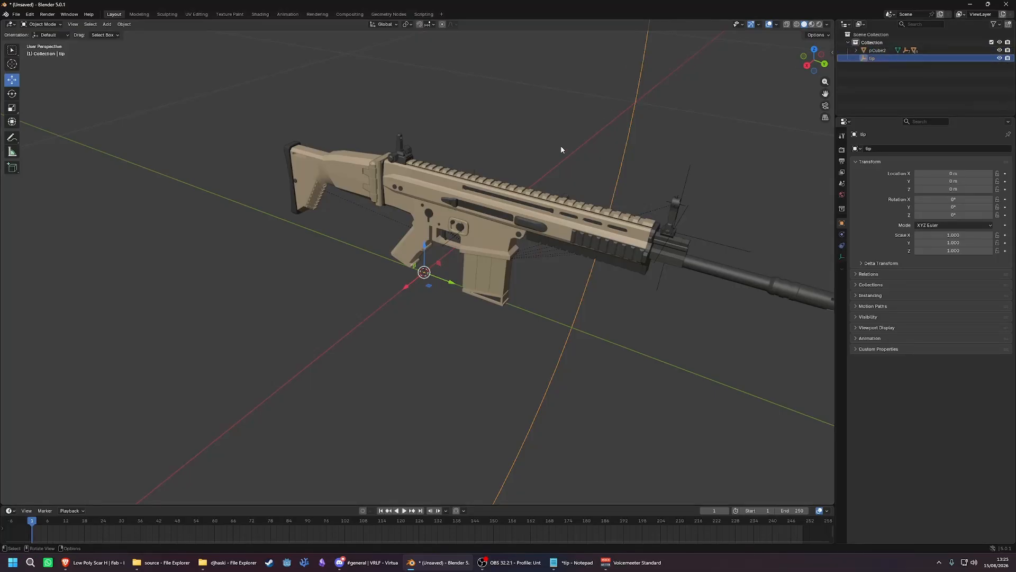
- Move the tip empty forward and up to the barrel's muzzle, about Y 0.50 m and Z 0.137 m
{"action": "left_click_drag", "start_coordinate": [454, 286], "coordinate": [709, 377]}
{"action": "middle_click_drag", "start_coordinate": [709, 377], "coordinate": [620, 396]}
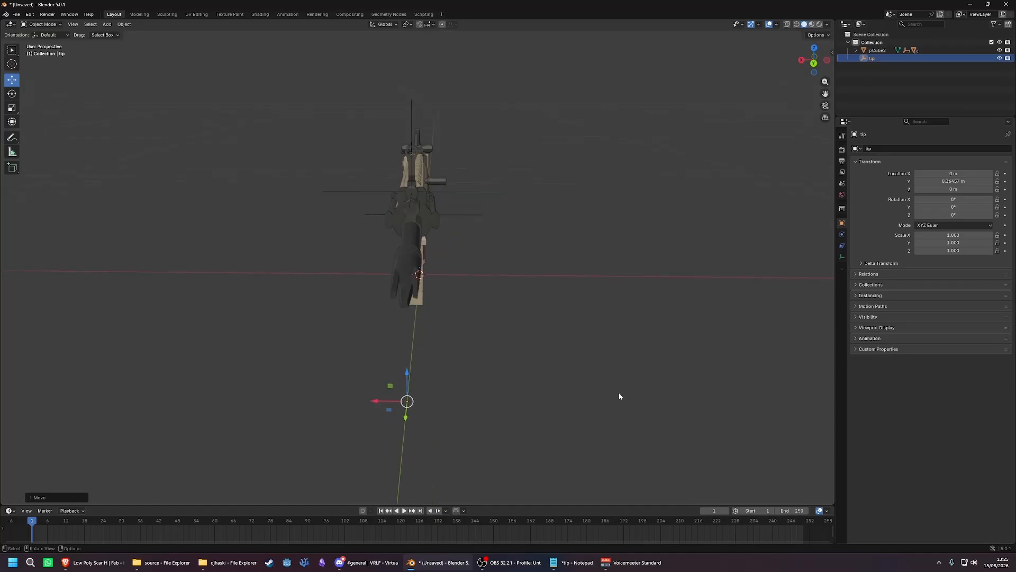
{"action": "left_click_drag", "start_coordinate": [407, 379], "coordinate": [408, 255]}
{"action": "middle_click_drag", "start_coordinate": [408, 256], "coordinate": [659, 310]}
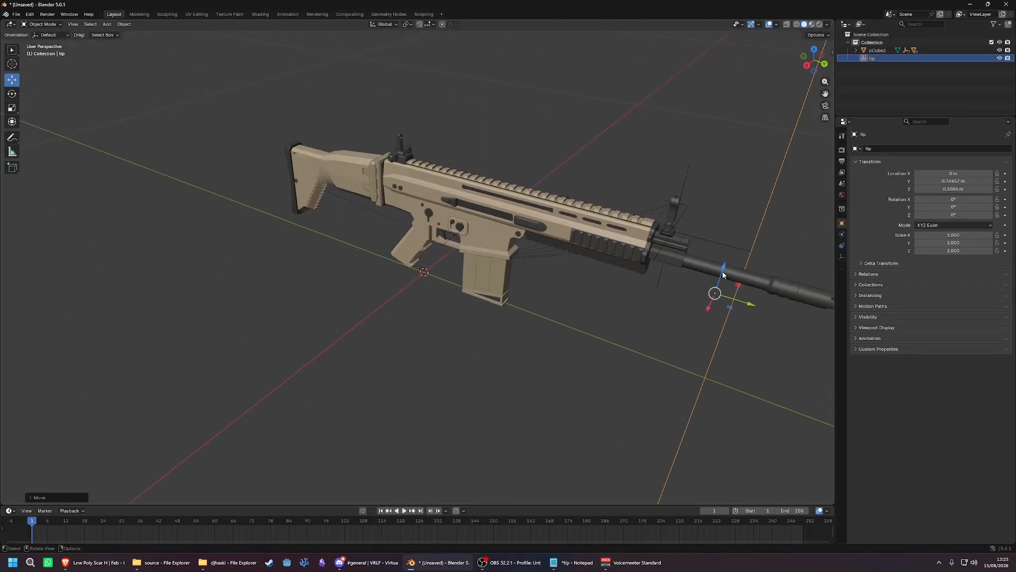
{"action": "left_click_drag", "start_coordinate": [724, 274], "coordinate": [730, 256]}
{"action": "middle_click_drag", "start_coordinate": [728, 262], "coordinate": [537, 248]}
{"action": "left_click_drag", "start_coordinate": [523, 242], "coordinate": [586, 278]}
- Scale the tip empty down uniformly to about 0.006 so its circle matches the size of the muzzle
{"action": "key", "text": "KP_Decimal"}
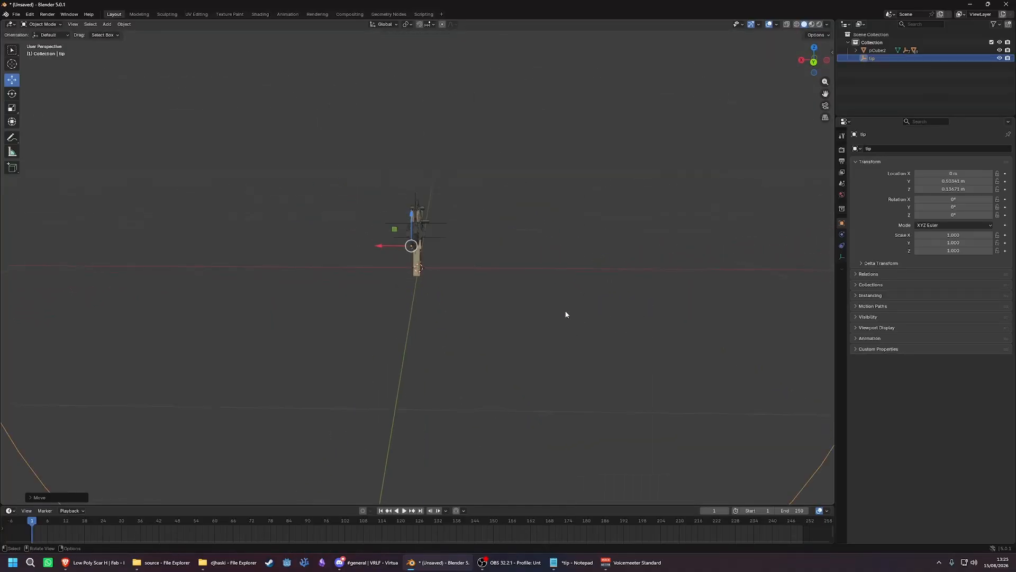
{"action": "scroll", "coordinate": [501, 315], "scroll_direction": "up", "scroll_amount": 1}
{"action": "left_click", "coordinate": [9, 111]}
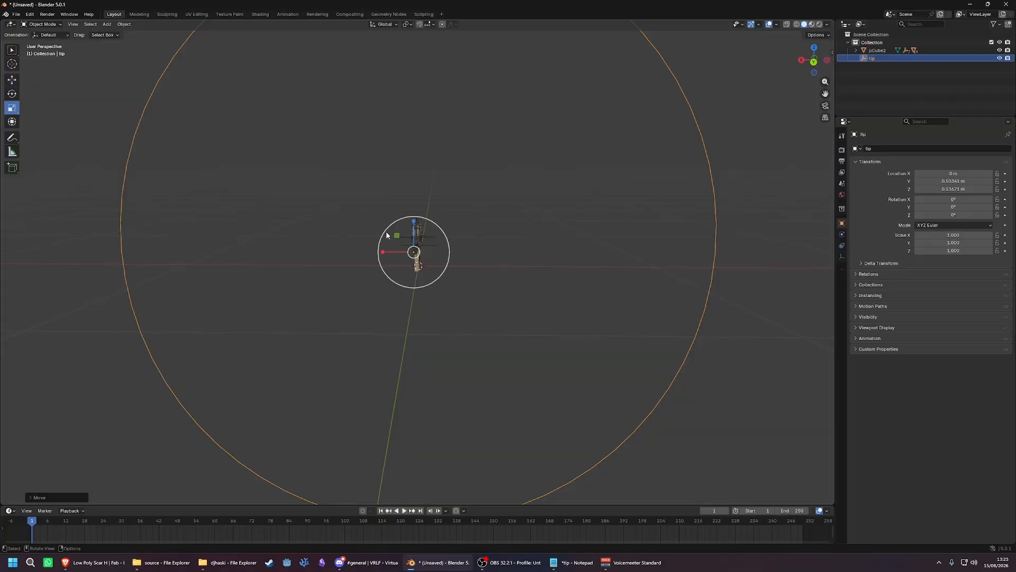
{"action": "left_click_drag", "start_coordinate": [451, 255], "coordinate": [424, 238]}
{"action": "scroll", "coordinate": [418, 262], "scroll_direction": "up", "scroll_amount": 5}
{"action": "scroll", "coordinate": [409, 223], "scroll_direction": "down", "scroll_amount": 2}
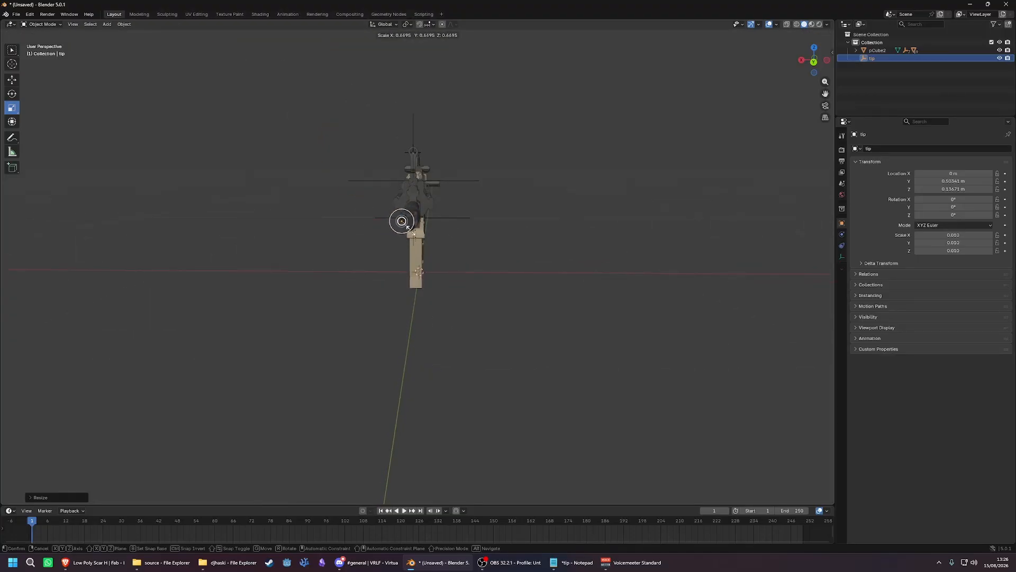
{"action": "left_click_drag", "start_coordinate": [394, 208], "coordinate": [394, 209]}
{"action": "scroll", "coordinate": [393, 217], "scroll_direction": "up", "scroll_amount": 5}
{"action": "middle_click_drag", "start_coordinate": [392, 219], "coordinate": [418, 195]}
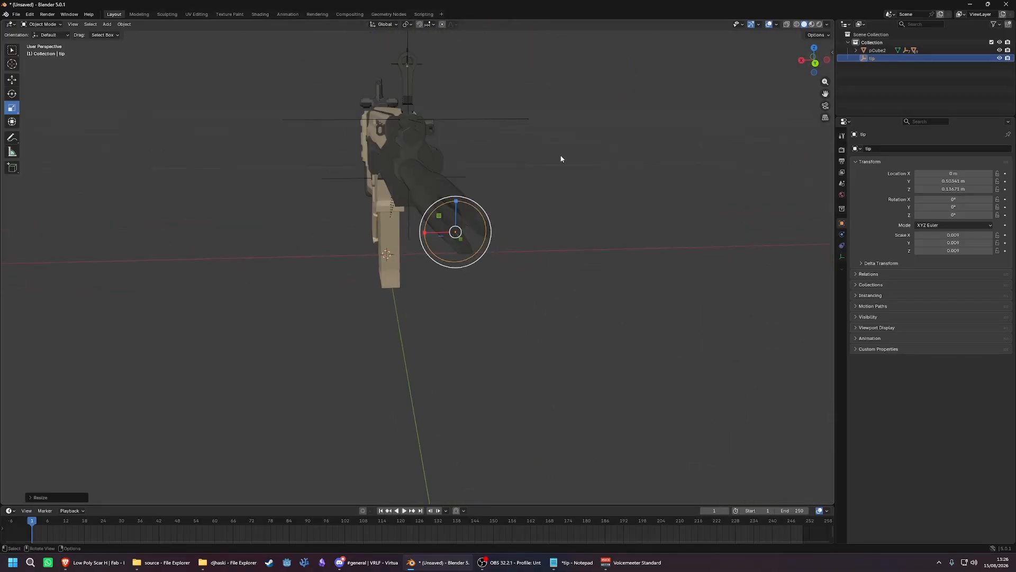
{"action": "left_click", "coordinate": [815, 64]}
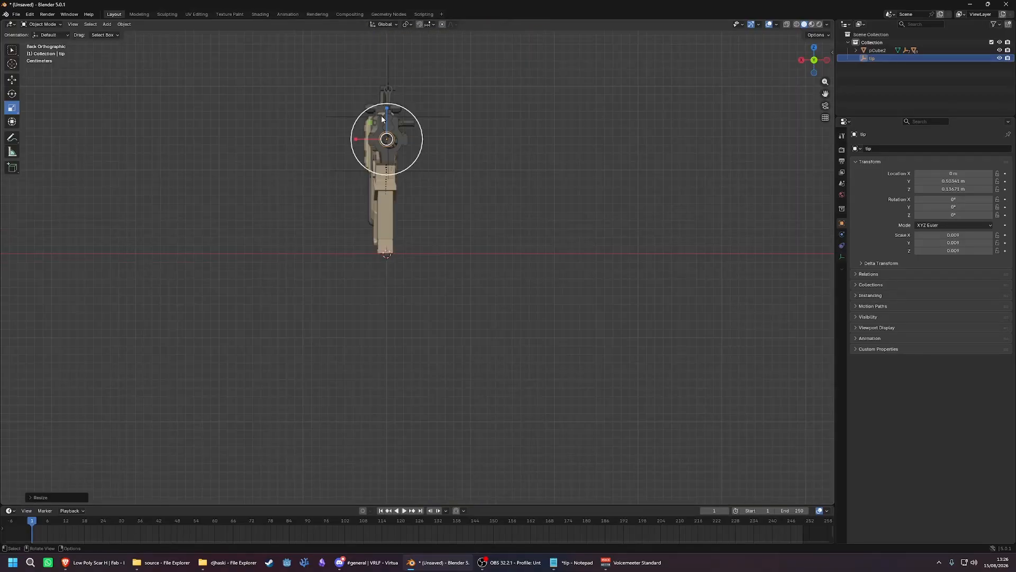
{"action": "left_click_drag", "start_coordinate": [422, 136], "coordinate": [412, 135]}
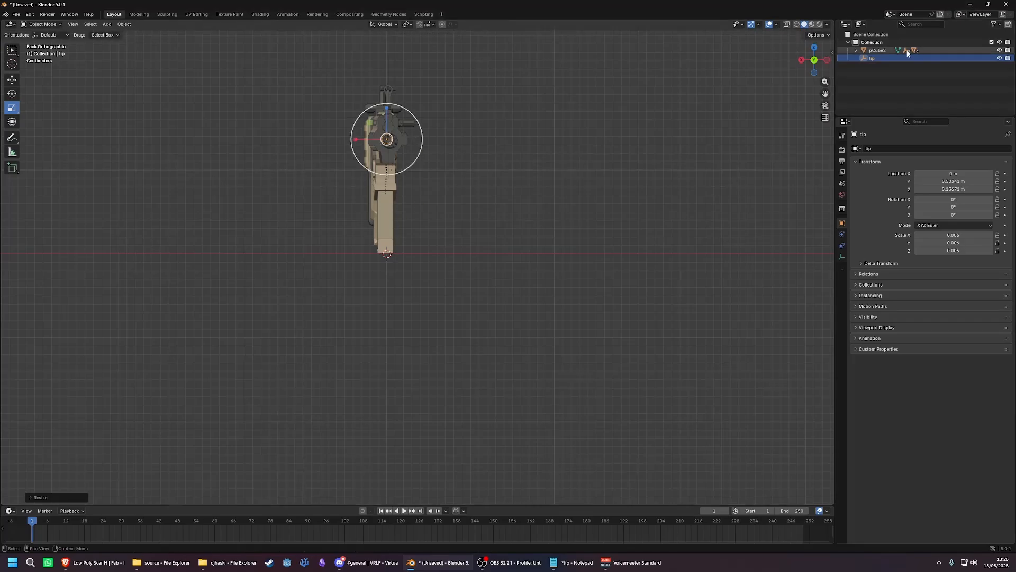
- Rotate the rifle's parent object pCube2 to about 90° around Z so the barrel runs straight along the Y axis
{"action": "left_click", "coordinate": [877, 50]}
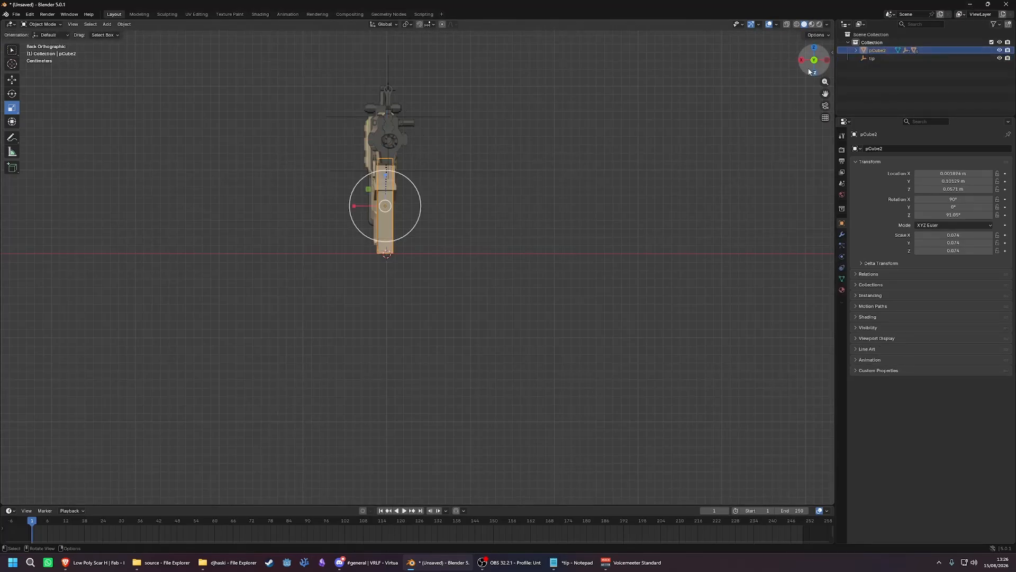
{"action": "left_click", "coordinate": [12, 94]}
{"action": "left_click_drag", "start_coordinate": [402, 209], "coordinate": [381, 161]}
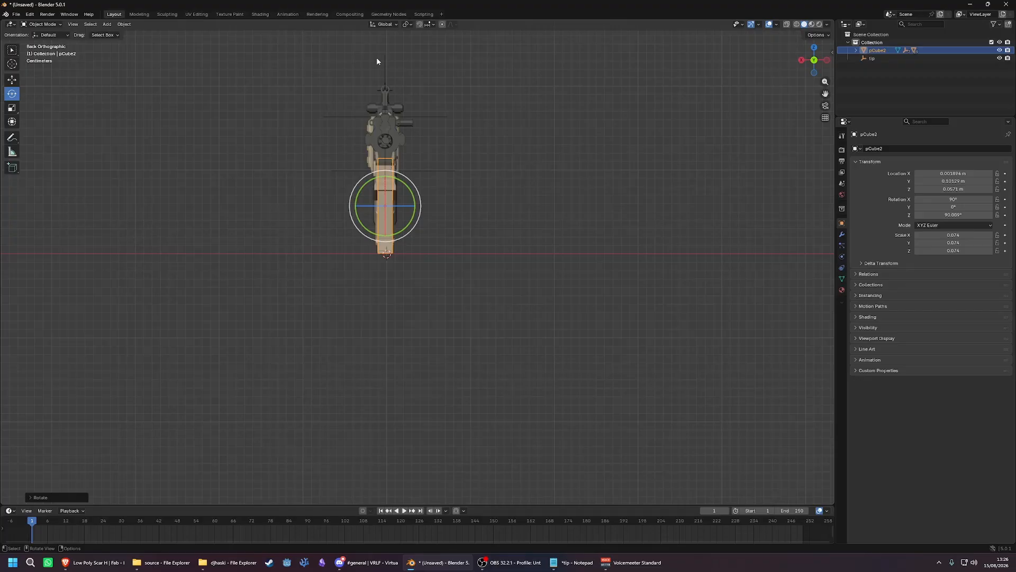
{"action": "left_click", "coordinate": [437, 120]}
{"action": "middle_click_drag", "start_coordinate": [437, 120], "coordinate": [402, 154]}
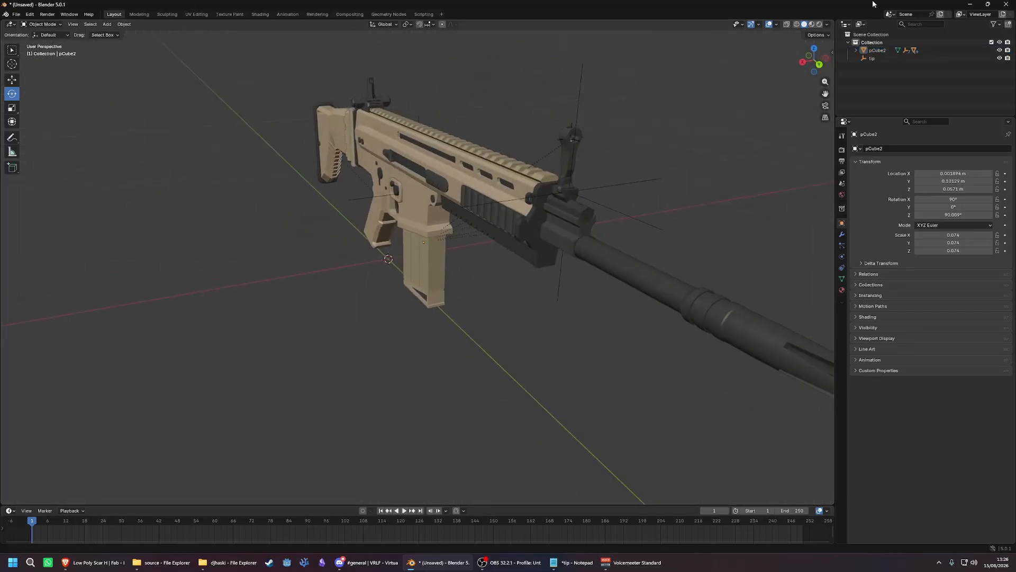
- Centre the tip empty on the barrel bore in the back view, at about X 0.002 m and Z 0.134 m
{"action": "left_click", "coordinate": [876, 58]}
{"action": "left_click", "coordinate": [820, 64]}
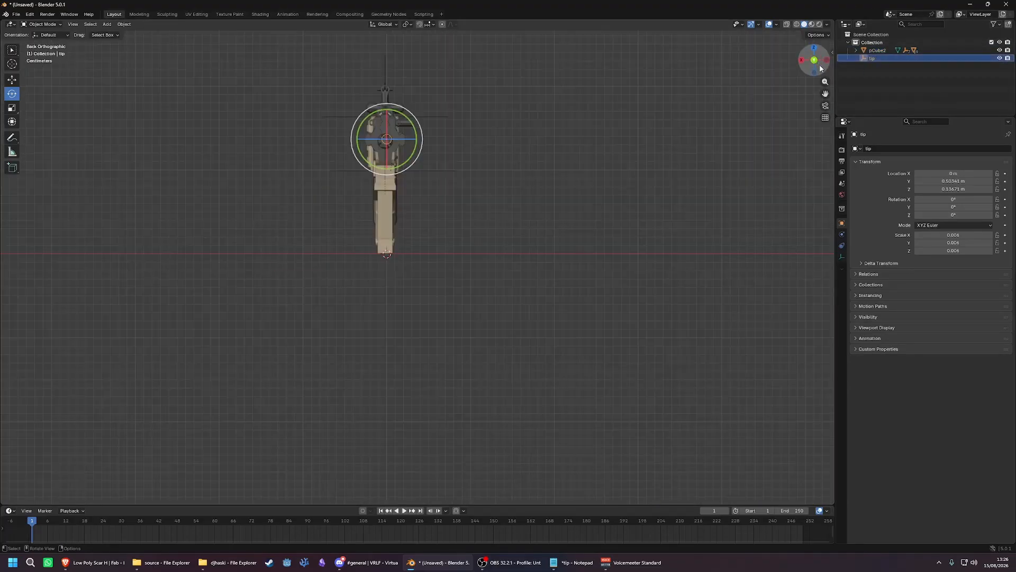
{"action": "left_click", "coordinate": [11, 80]}
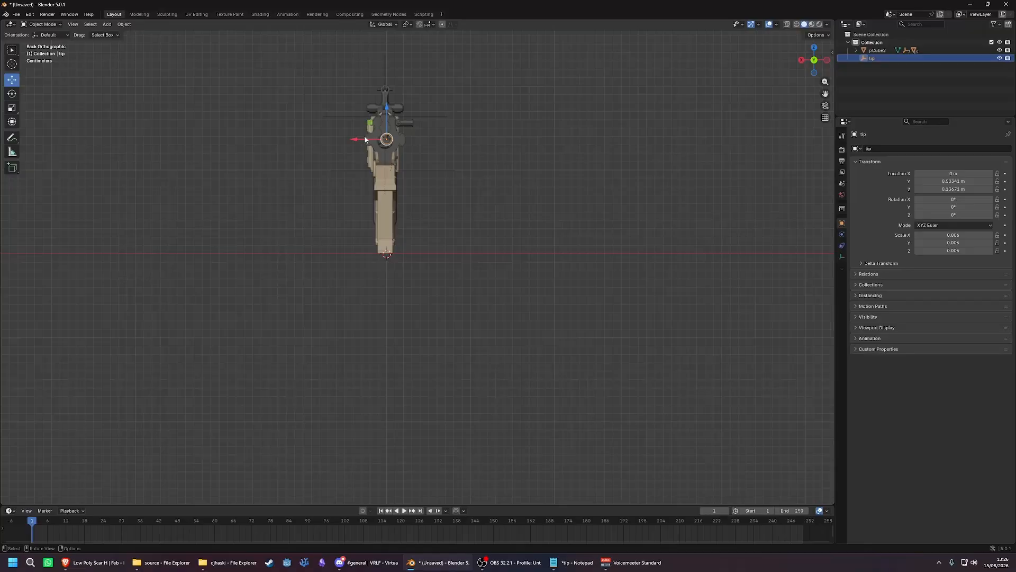
{"action": "left_click_drag", "start_coordinate": [355, 142], "coordinate": [353, 142]}
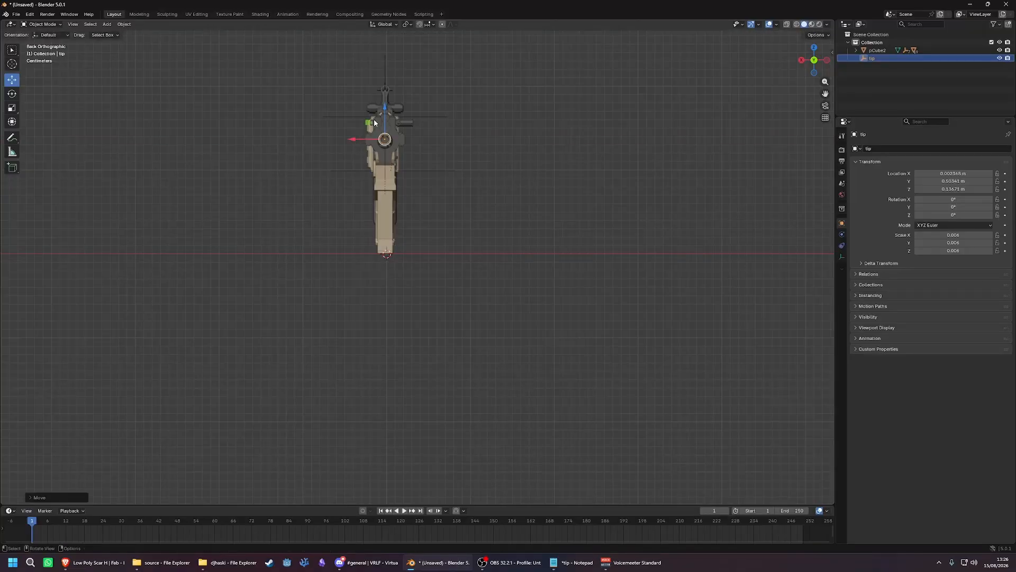
{"action": "left_click_drag", "start_coordinate": [382, 106], "coordinate": [383, 108]}
- Pull the tip empty back along Y to about 0.49 m, flush with the muzzle end, and check its alignment from several angles
{"action": "left_click", "coordinate": [803, 61]}
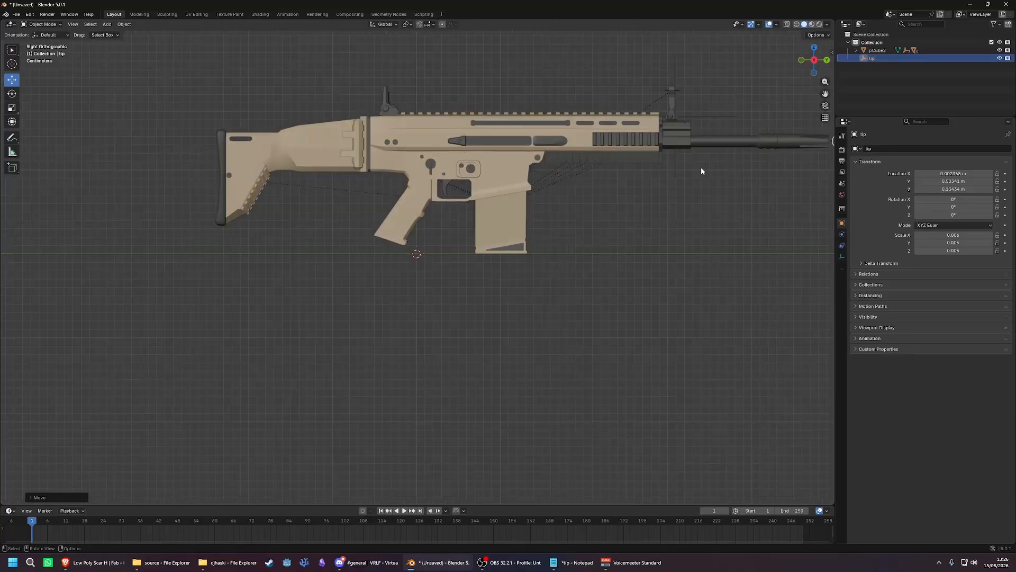
{"action": "middle_click_drag", "start_coordinate": [702, 177], "coordinate": [502, 197], "text": "shift"}
{"action": "scroll", "coordinate": [675, 162], "scroll_direction": "up", "scroll_amount": 1}
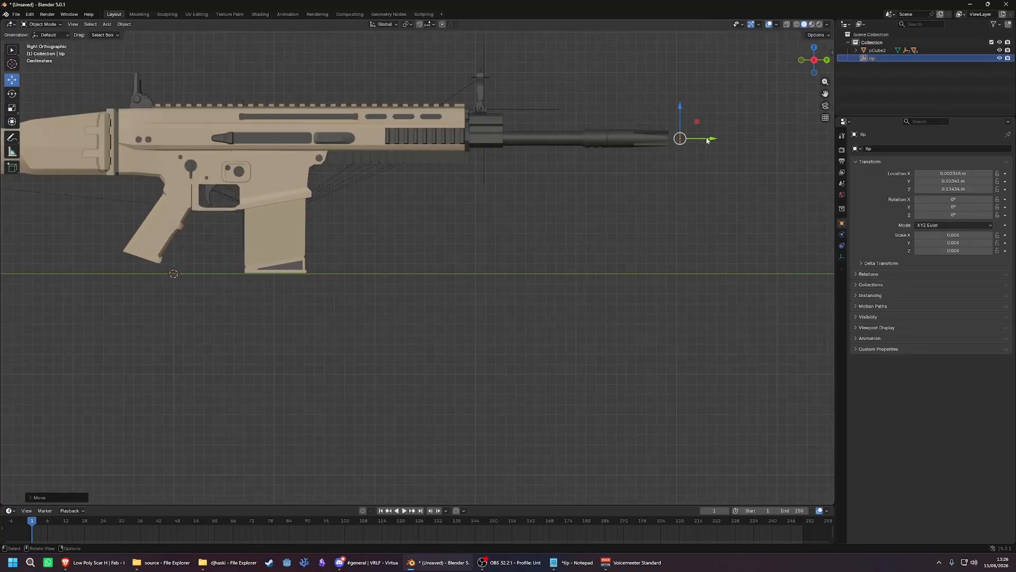
{"action": "left_click_drag", "start_coordinate": [707, 140], "coordinate": [694, 140]}
{"action": "left_click", "coordinate": [814, 47]}
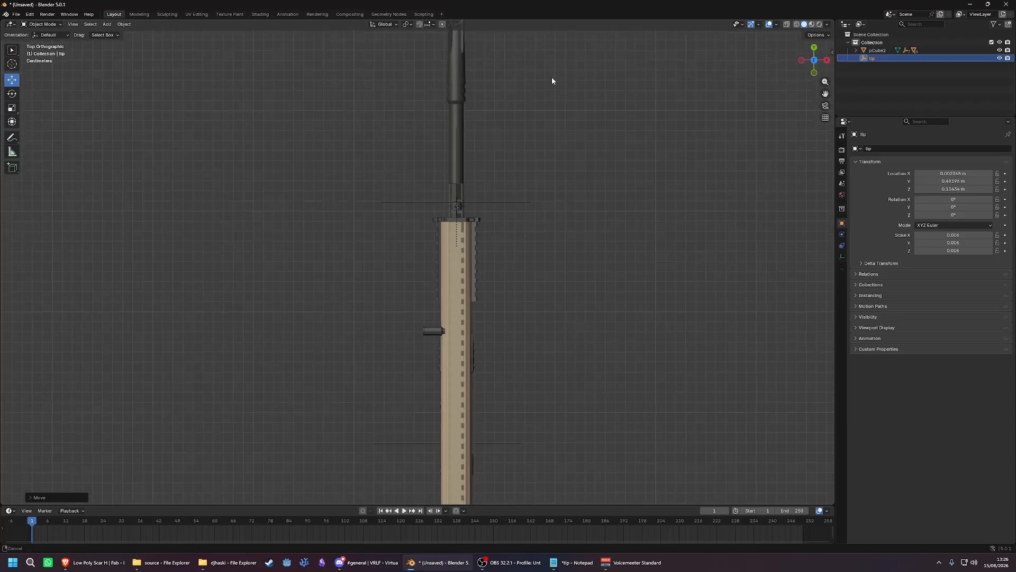
{"action": "middle_click_drag", "start_coordinate": [554, 81], "coordinate": [545, 209], "text": "shift"}
{"action": "left_click", "coordinate": [579, 304]}
{"action": "middle_click_drag", "start_coordinate": [466, 275], "coordinate": [443, 248]}
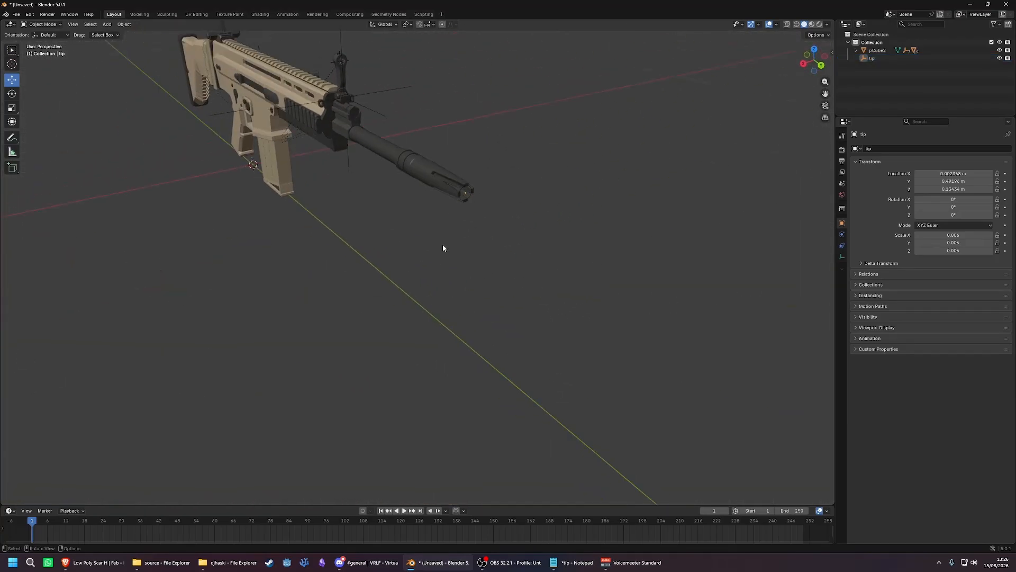
{"action": "middle_click_drag", "start_coordinate": [452, 200], "coordinate": [626, 202]}
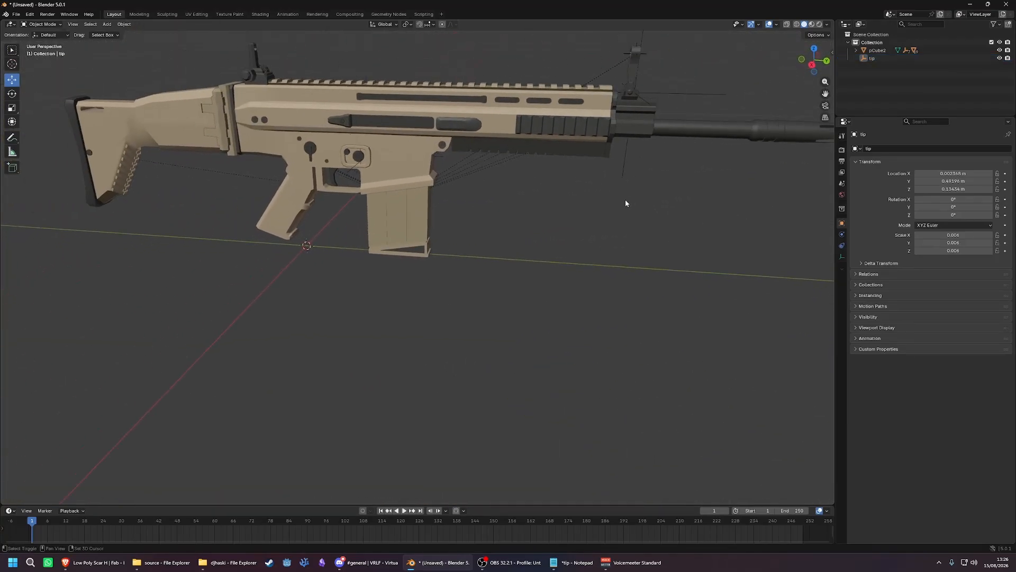
- Add a second circle empty and move it into the trigger guard, at about Y 0.025 m and Z 0.075 m
{"action": "left_click", "coordinate": [107, 24]}
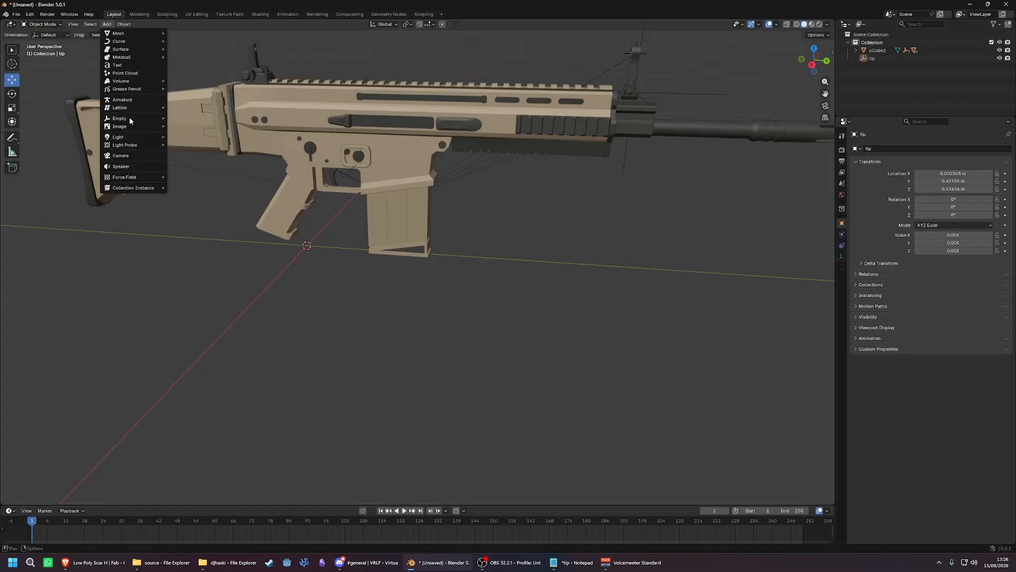
{"action": "mouse_move", "coordinate": [167, 118]}
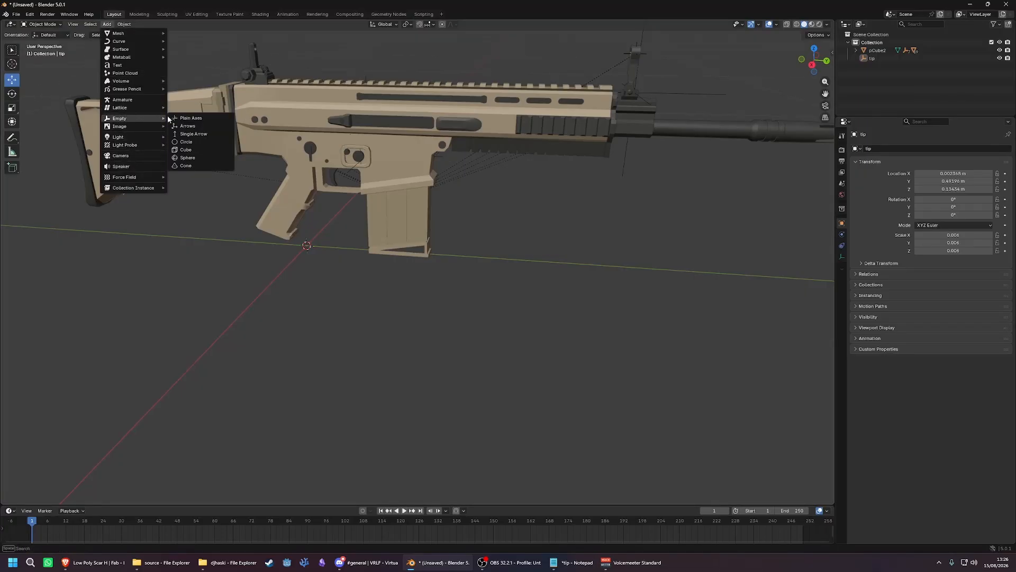
{"action": "left_click", "coordinate": [195, 139]}
{"action": "left_click_drag", "start_coordinate": [304, 218], "coordinate": [299, 148]}
{"action": "left_click_drag", "start_coordinate": [330, 181], "coordinate": [347, 187]}
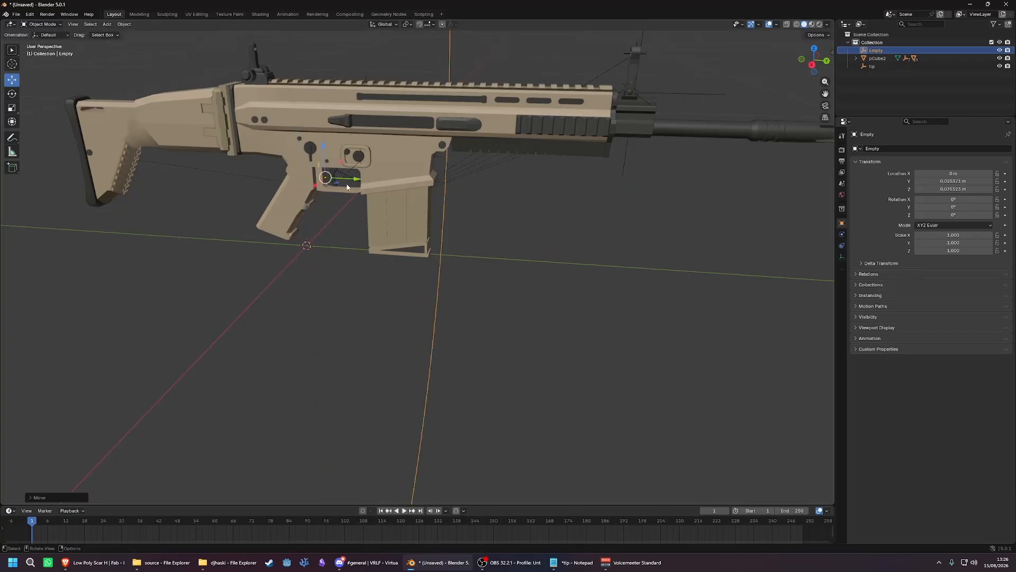
- Fine-tune the new circle empty's height and Y position so it sits at the upper part of the trigger
{"action": "left_click_drag", "start_coordinate": [324, 146], "coordinate": [312, 136]}
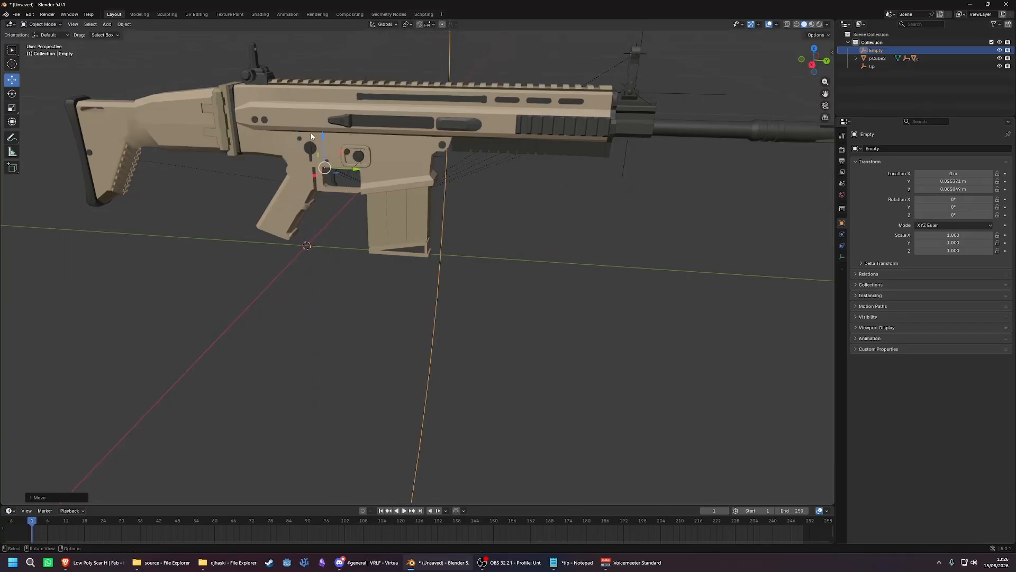
{"action": "left_click_drag", "start_coordinate": [358, 172], "coordinate": [354, 175]}
{"action": "middle_click_drag", "start_coordinate": [328, 194], "coordinate": [391, 212], "text": "shift"}
{"action": "left_click_drag", "start_coordinate": [341, 150], "coordinate": [342, 143]}
{"action": "left_click", "coordinate": [368, 175]}
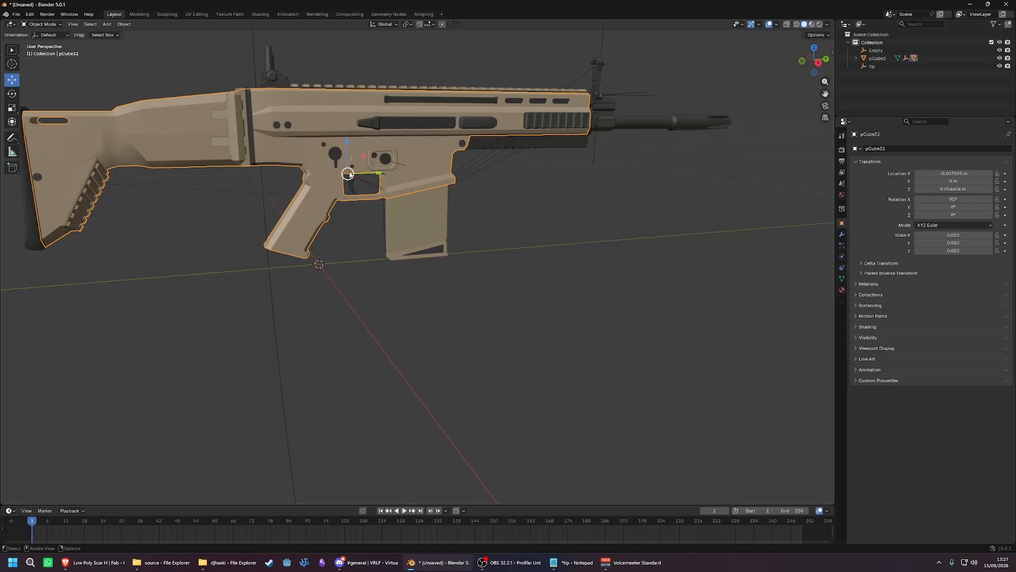
- Rename the empty at the trigger to grab
{"action": "left_click", "coordinate": [404, 298]}
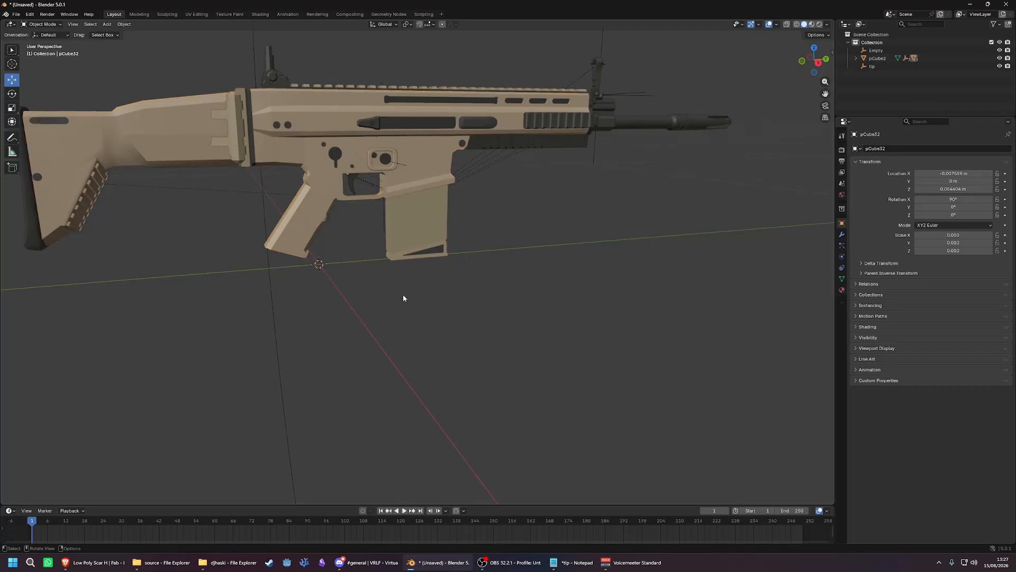
{"action": "left_click", "coordinate": [868, 52]}
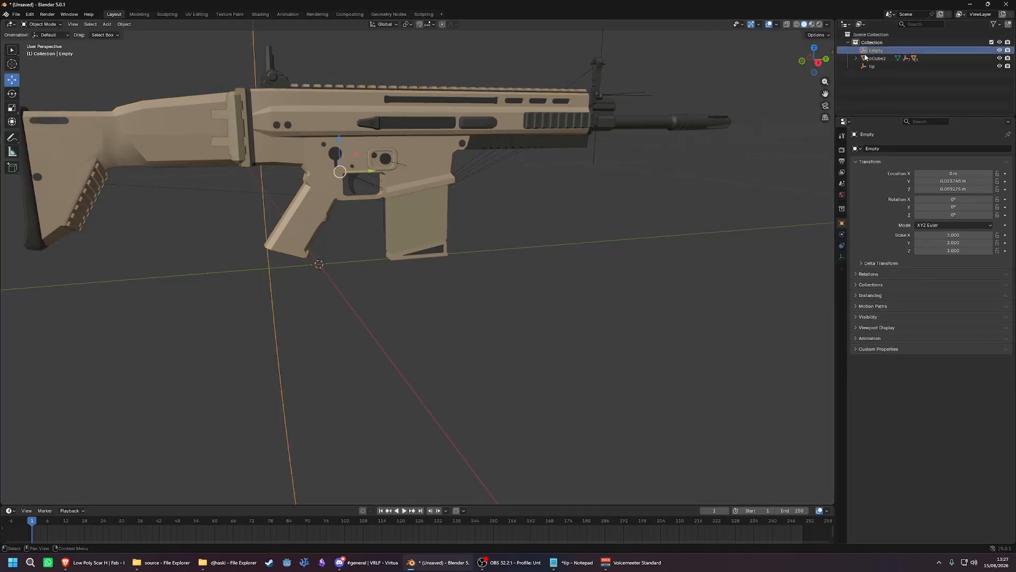
{"action": "double_click", "coordinate": [881, 51]}
{"action": "type", "text": "gra"}
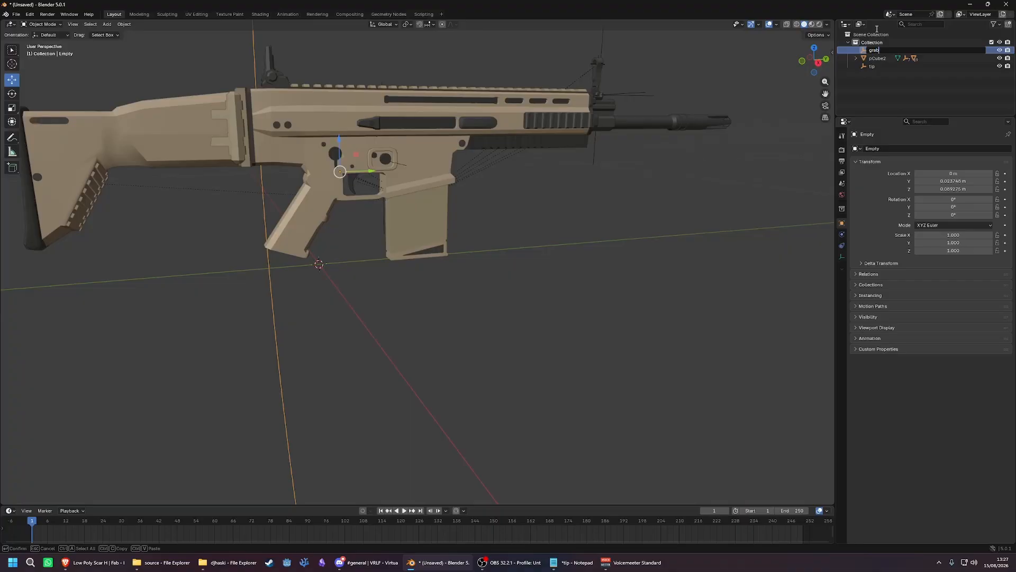
{"action": "type", "text": "b"}
{"action": "key", "text": "Return"}
- Centre the grab empty on the rifle's width in the front view, at about X 0.002 m, and check it from above and below
{"action": "middle_click_drag", "start_coordinate": [245, 361], "coordinate": [421, 261]}
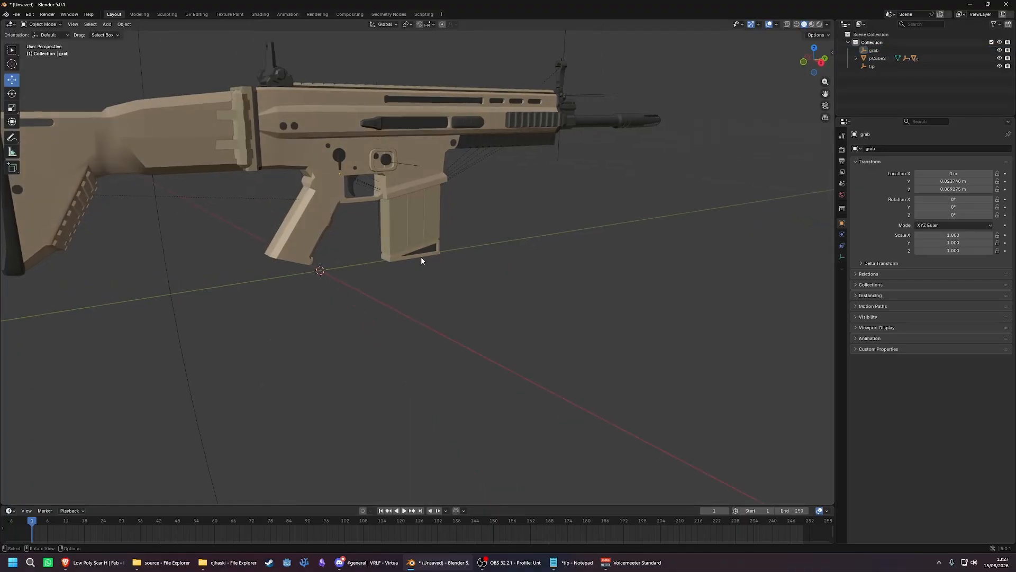
{"action": "left_click", "coordinate": [821, 63]}
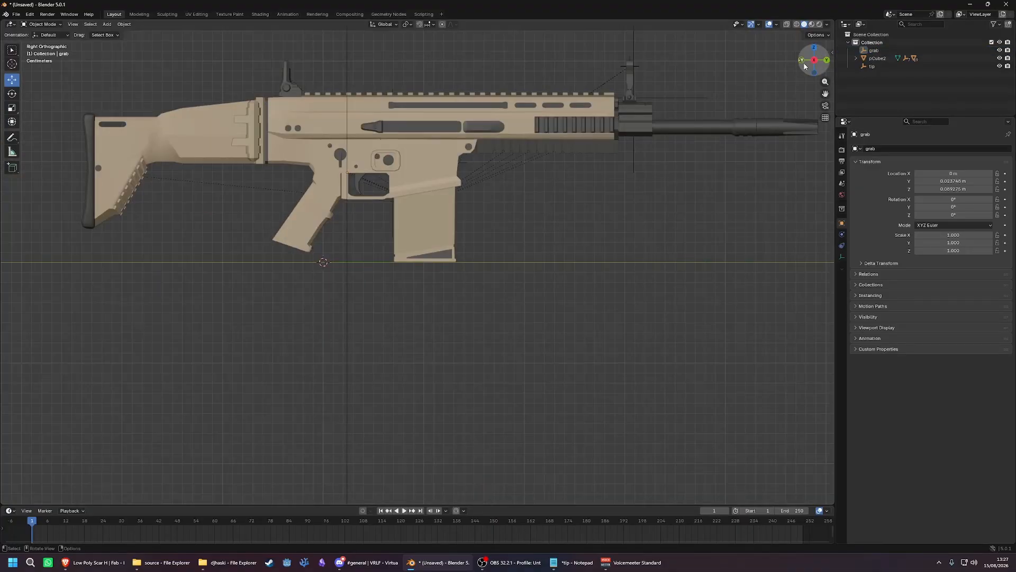
{"action": "left_click", "coordinate": [802, 62]}
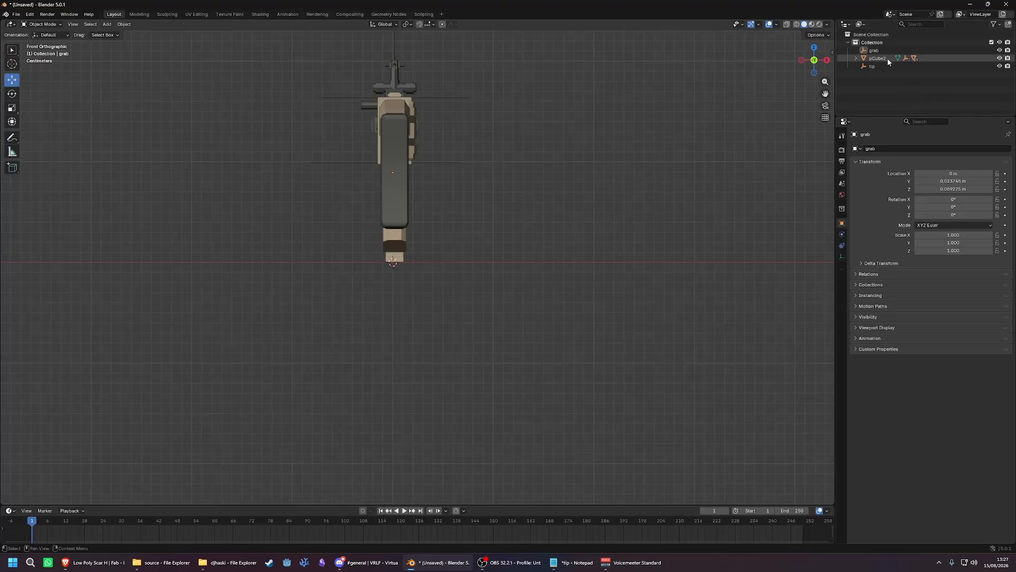
{"action": "left_click", "coordinate": [874, 50]}
{"action": "left_click_drag", "start_coordinate": [421, 171], "coordinate": [425, 173]}
{"action": "left_click", "coordinate": [475, 190]}
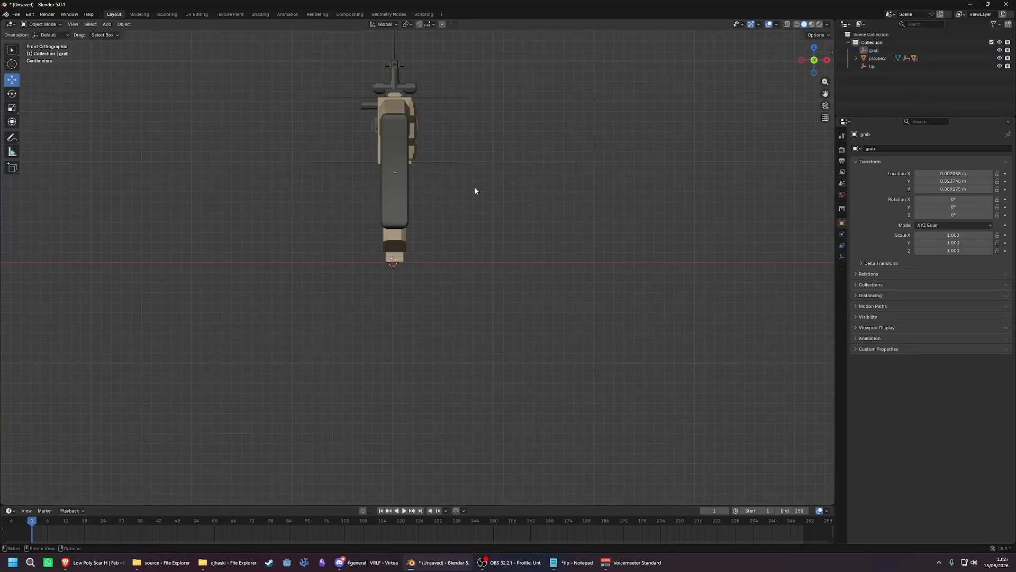
{"action": "left_click", "coordinate": [802, 61]}
{"action": "left_click", "coordinate": [815, 49]}
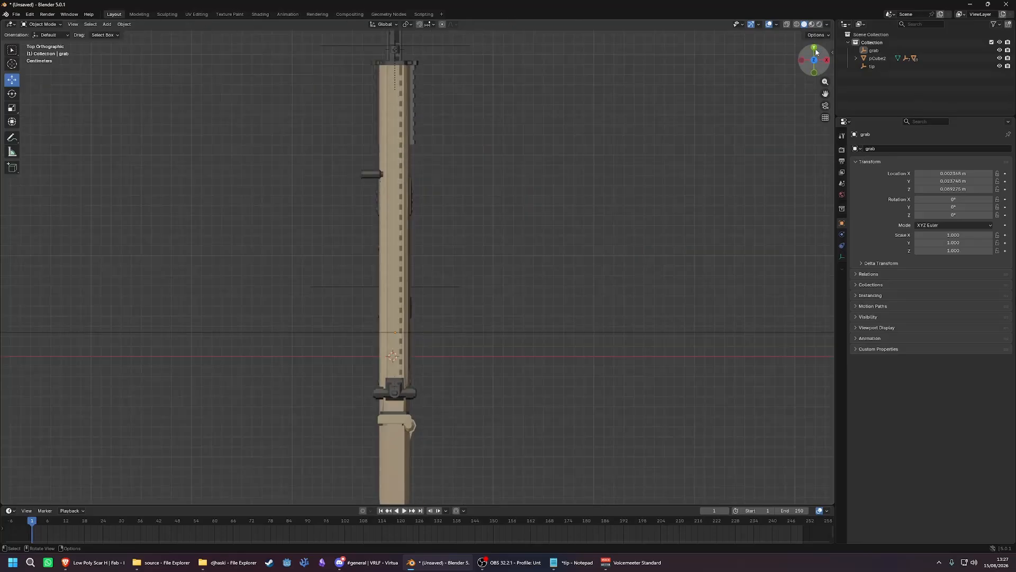
{"action": "left_click", "coordinate": [815, 63]}
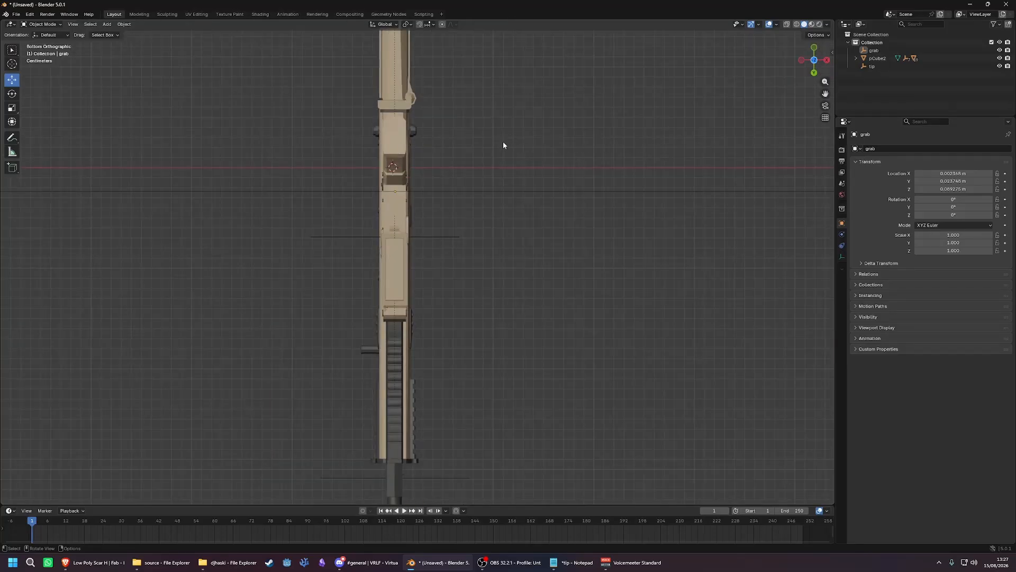
{"action": "middle_click_drag", "start_coordinate": [503, 145], "coordinate": [429, 280]}
- Duplicate the grab empty and rename the copy grab2
{"action": "left_click", "coordinate": [877, 51]}
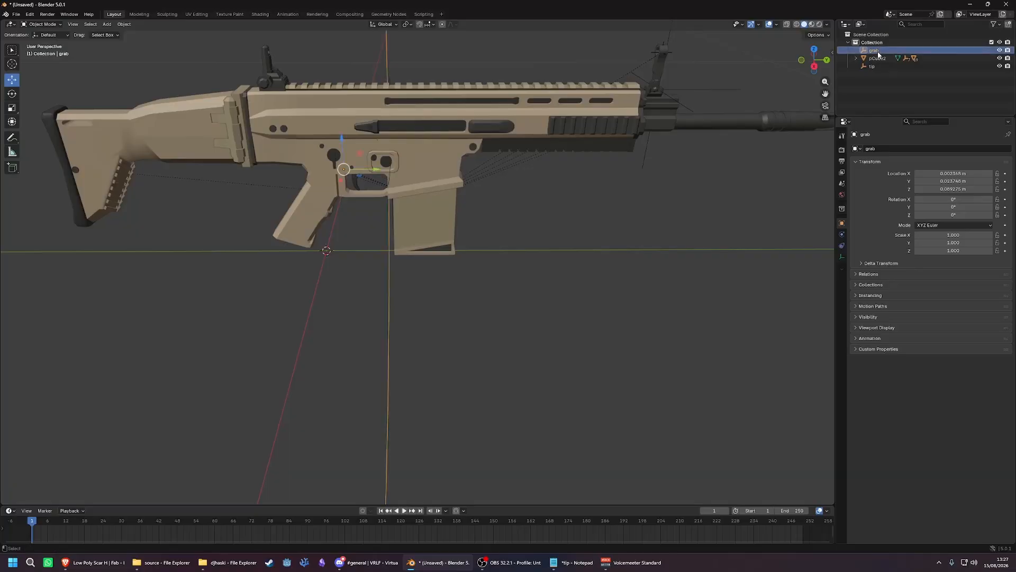
{"action": "key", "text": "ctrl+c"}
{"action": "key", "text": "ctrl+v"}
{"action": "double_click", "coordinate": [900, 57]}
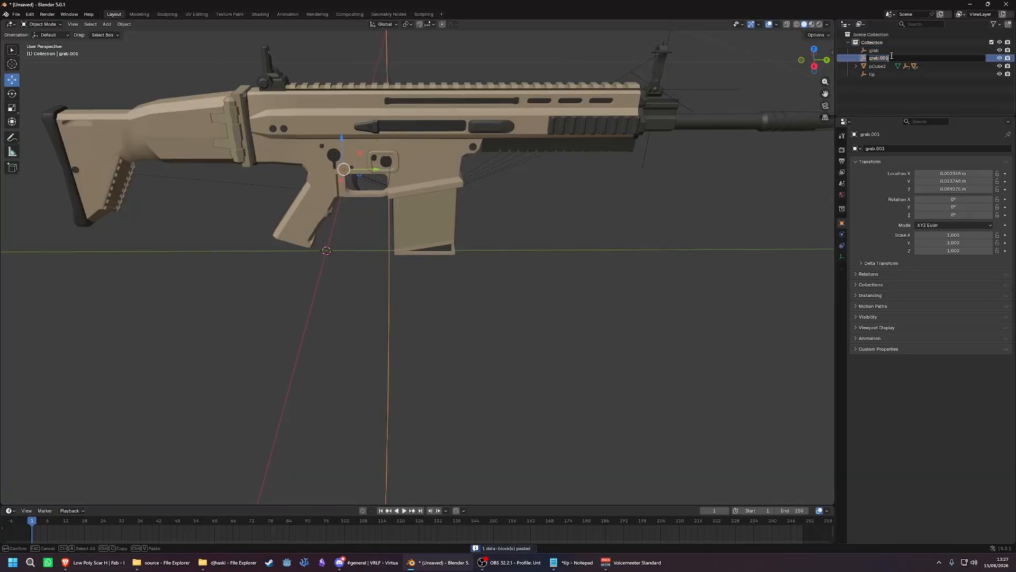
{"action": "type", "text": "gr"}
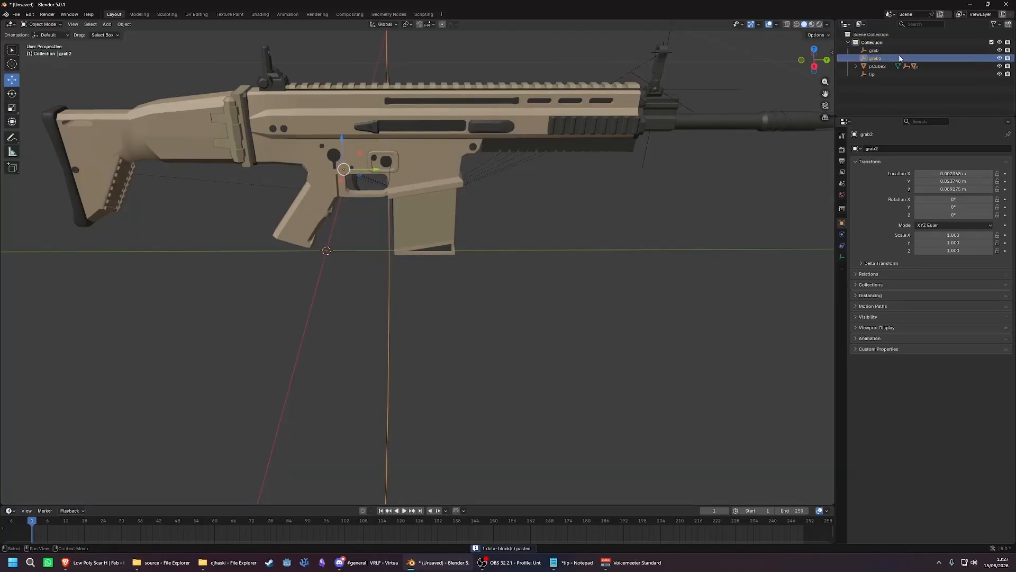
{"action": "key", "text": "Return"}
- Move the grab2 empty forward and up to the underside of the handguard, at about Y 0.22 m and Z 0.11 m
{"action": "left_click_drag", "start_coordinate": [373, 169], "coordinate": [574, 169]}
{"action": "left_click_drag", "start_coordinate": [549, 137], "coordinate": [548, 116]}
{"action": "left_click_drag", "start_coordinate": [578, 149], "coordinate": [588, 150]}
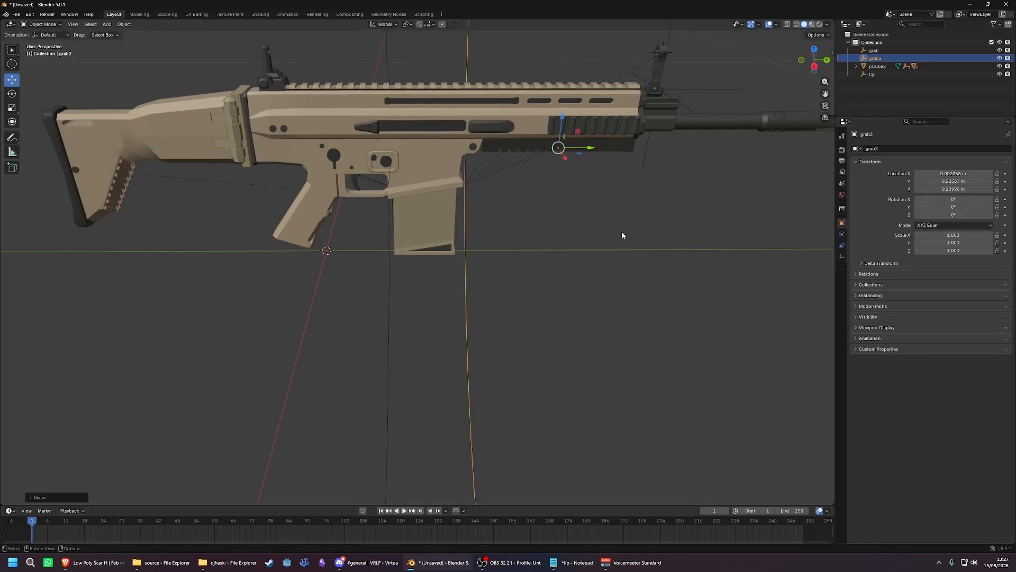
{"action": "mouse_move", "coordinate": [623, 232]}
{"action": "middle_mouse_down"}
{"action": "mouse_move", "coordinate": [595, 233]}
{"action": "mouse_move", "coordinate": [607, 229]}
{"action": "middle_mouse_up"}
{"action": "scroll", "coordinate": [590, 222], "scroll_direction": "down", "scroll_amount": 5}
{"action": "scroll", "coordinate": [589, 231], "scroll_direction": "up", "scroll_amount": 4}
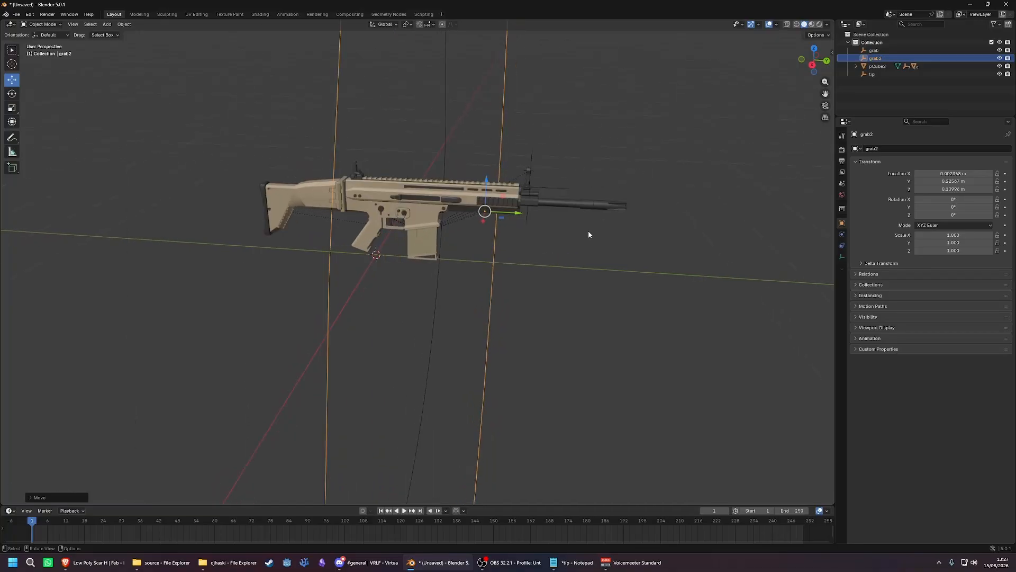
{"action": "scroll", "coordinate": [581, 227], "scroll_direction": "down", "scroll_amount": 2}
{"action": "scroll", "coordinate": [561, 219], "scroll_direction": "up", "scroll_amount": 1}
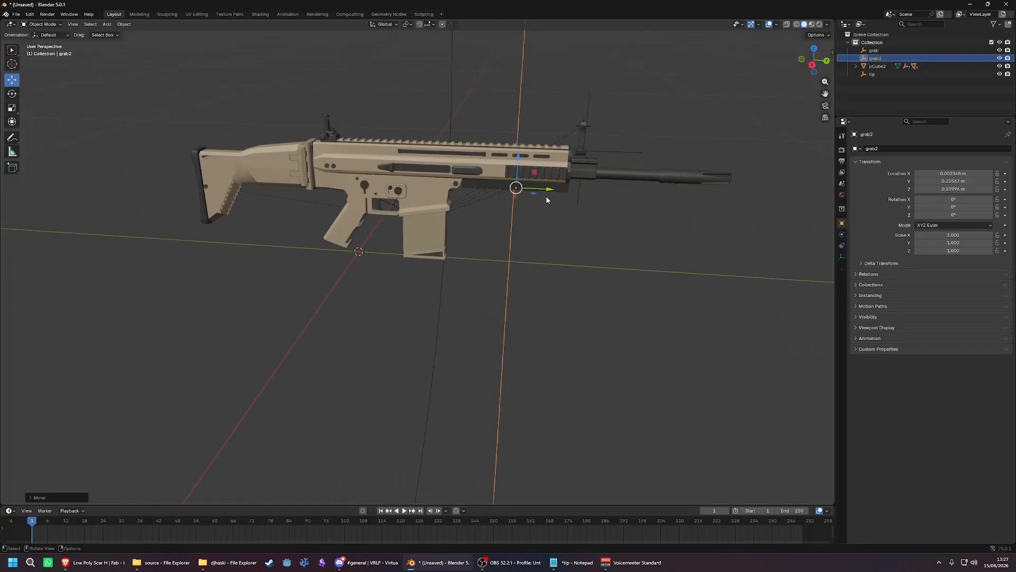
{"action": "left_click_drag", "start_coordinate": [547, 189], "coordinate": [545, 190]}
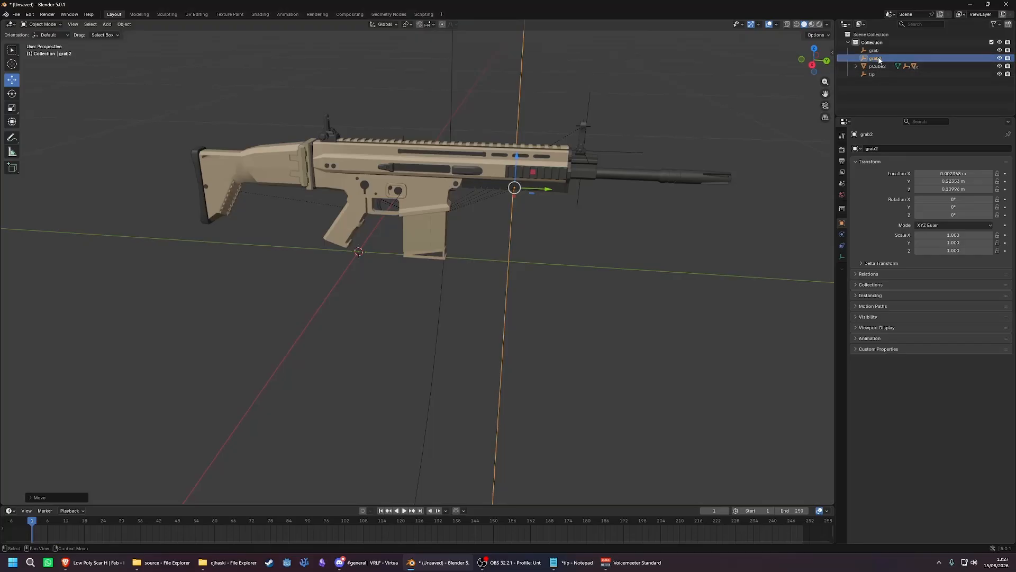
- Duplicate the grab2 empty and rename the copy mount
{"action": "key", "text": "ctrl+c"}
{"action": "key", "text": "ctrl+v"}
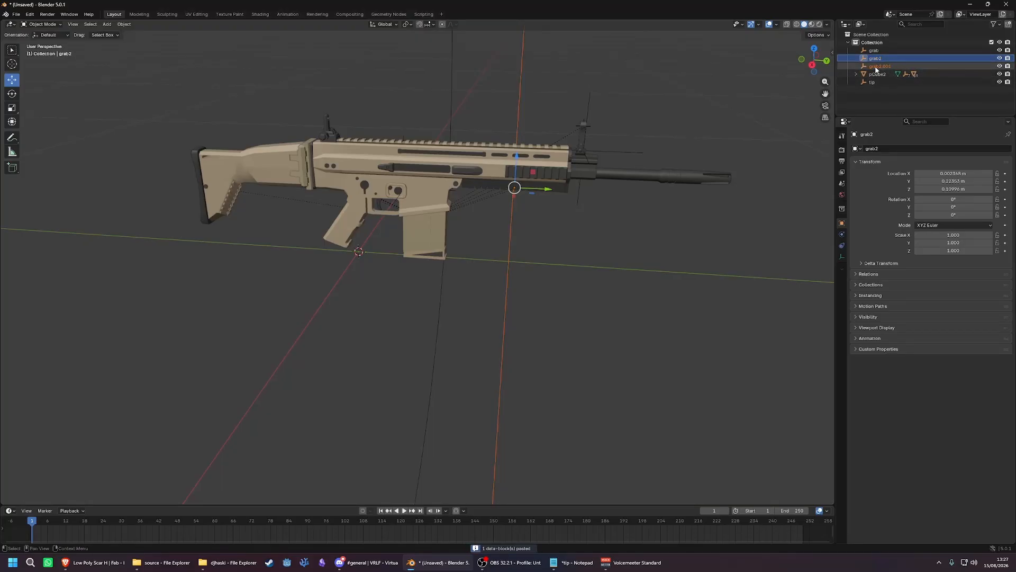
{"action": "left_click", "coordinate": [880, 66]}
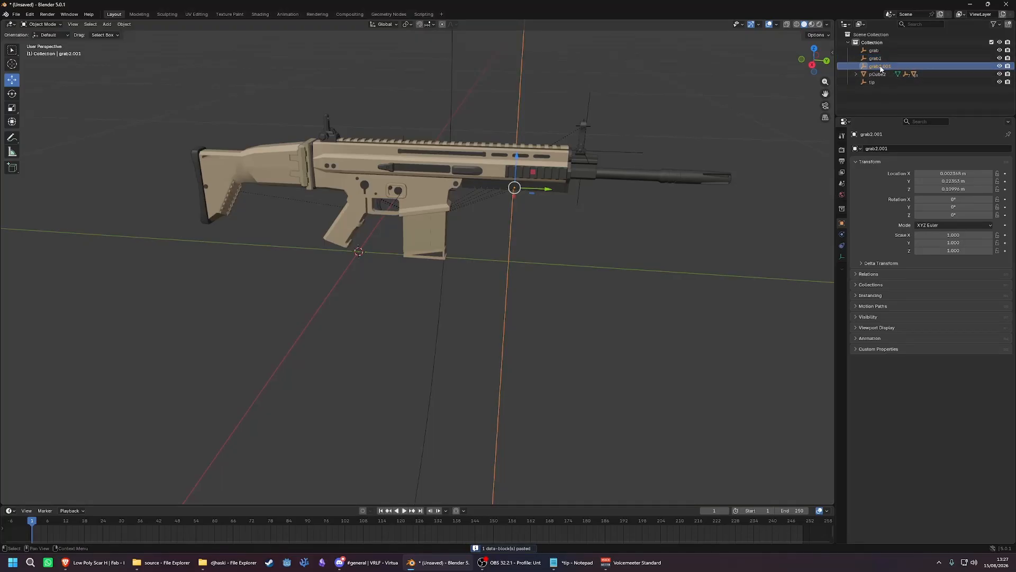
{"action": "double_click", "coordinate": [880, 66]}
{"action": "type", "text": "mount"}
{"action": "key", "text": "Return"}
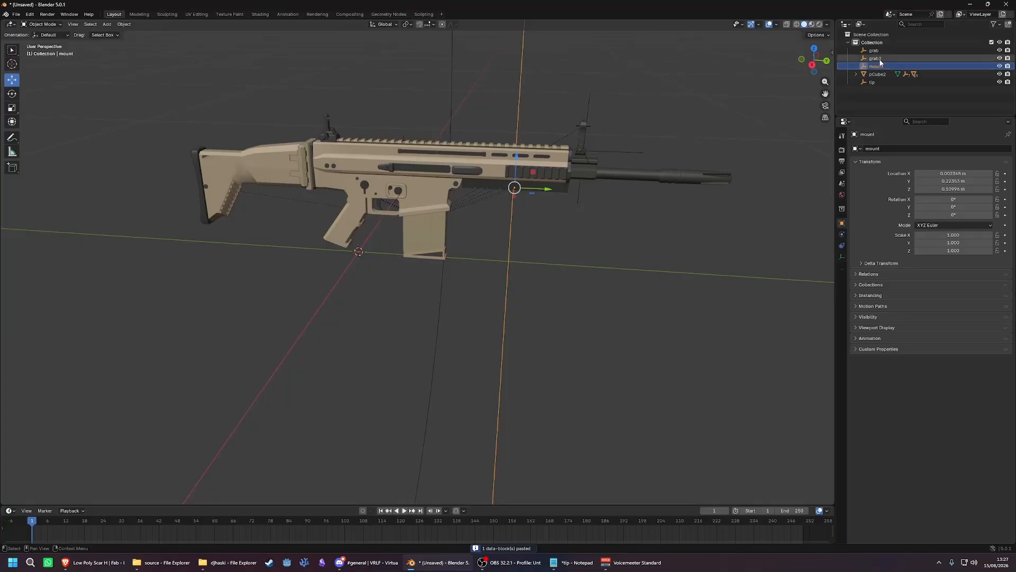
- Scale the mount empty to about -0.03 so its circle is small relative to the rifle
{"action": "left_click", "coordinate": [11, 108]}
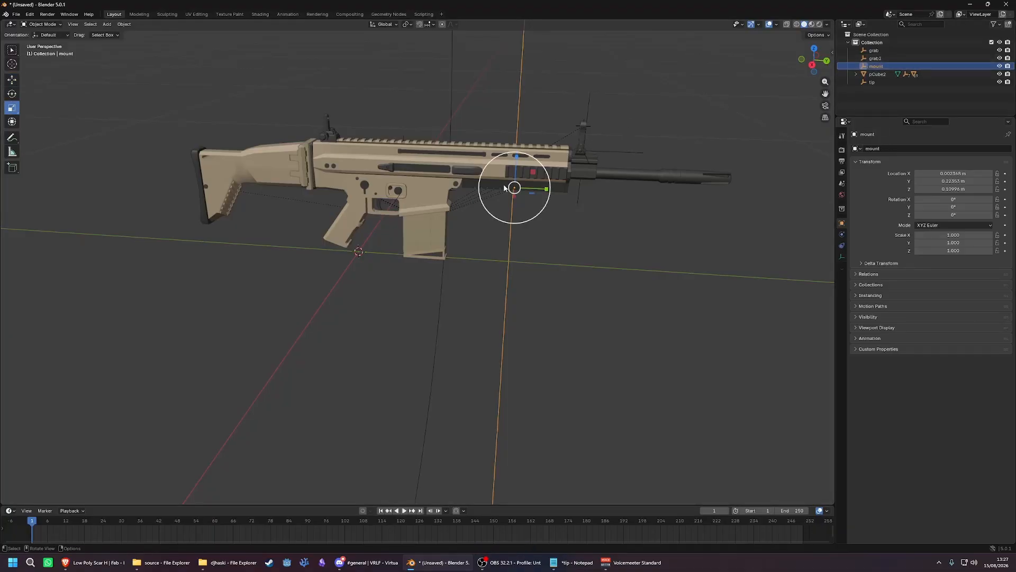
{"action": "left_click_drag", "start_coordinate": [547, 208], "coordinate": [578, 205]}
{"action": "middle_click_drag", "start_coordinate": [592, 217], "coordinate": [542, 241]}
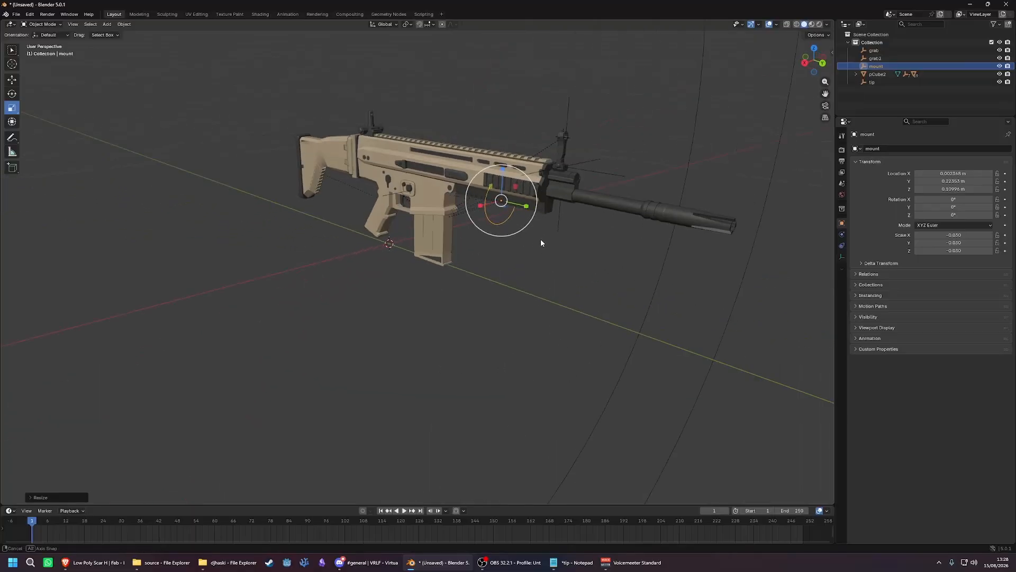
{"action": "scroll", "coordinate": [561, 248], "scroll_direction": "down", "scroll_amount": 3}
- Scale down the grab2 empty's circle around the handguard and the grab empty's circle to about 0.034
{"action": "left_click", "coordinate": [648, 257]}
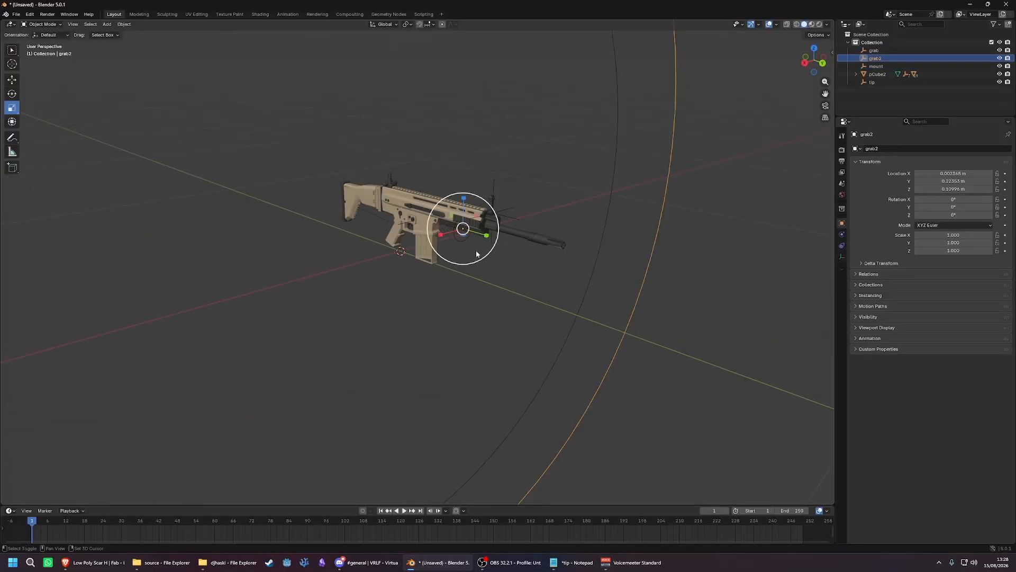
{"action": "left_click_drag", "start_coordinate": [483, 256], "coordinate": [464, 233]}
{"action": "left_click", "coordinate": [570, 339]}
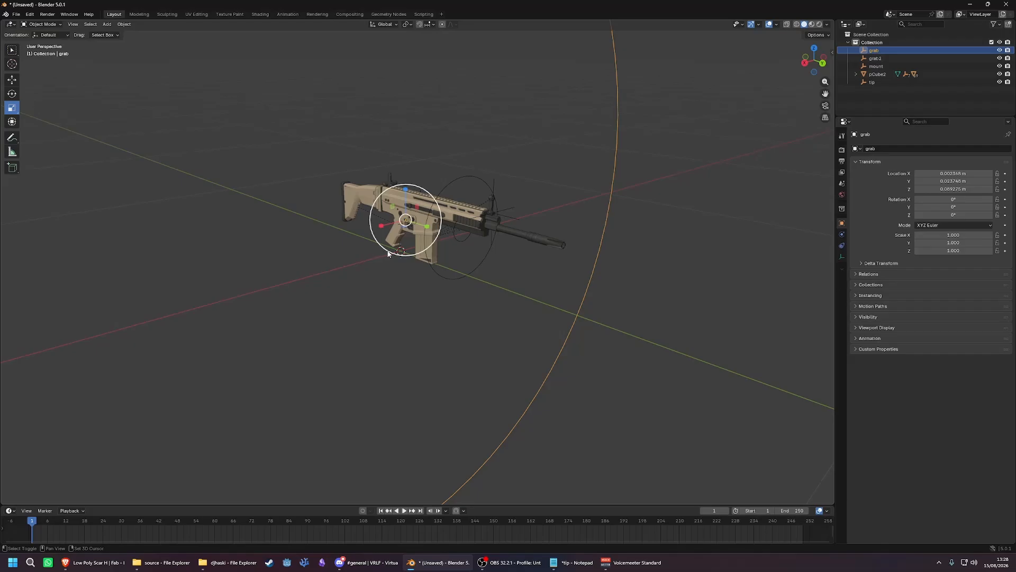
{"action": "left_click_drag", "start_coordinate": [389, 253], "coordinate": [405, 221]}
{"action": "scroll", "coordinate": [416, 277], "scroll_direction": "up", "scroll_amount": 5}
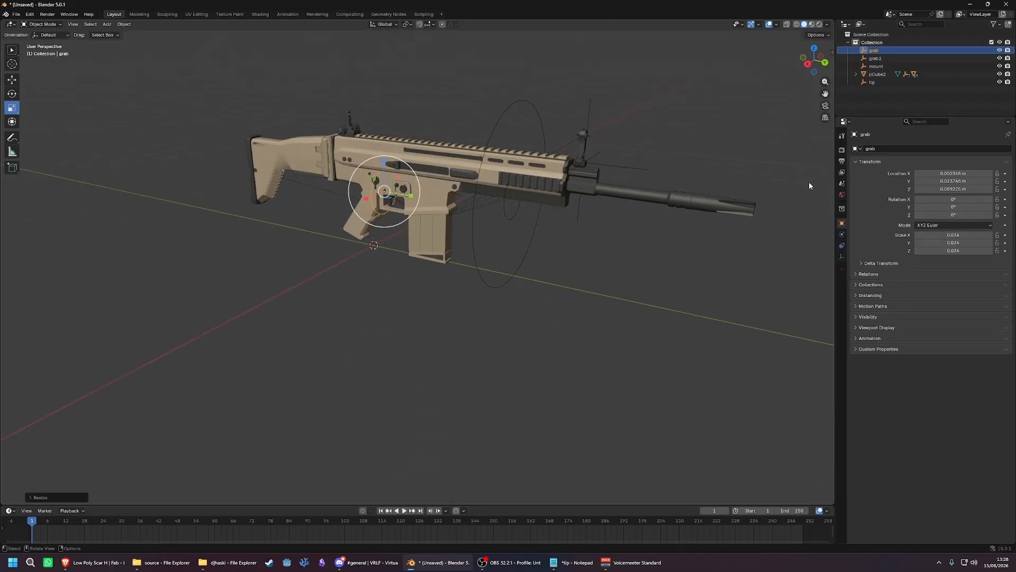
- Move the mount empty to the bottom of the magazine, at about Y 0.096 m and Z -0.002 m
{"action": "left_click", "coordinate": [883, 59]}
{"action": "left_click", "coordinate": [876, 66]}
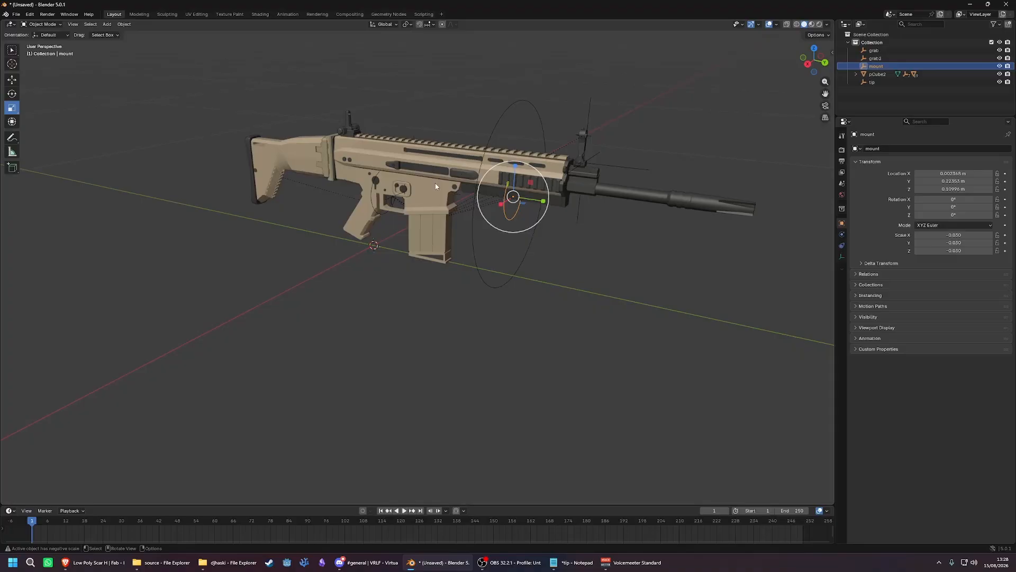
{"action": "left_click", "coordinate": [12, 79]}
{"action": "left_click_drag", "start_coordinate": [545, 203], "coordinate": [429, 229]}
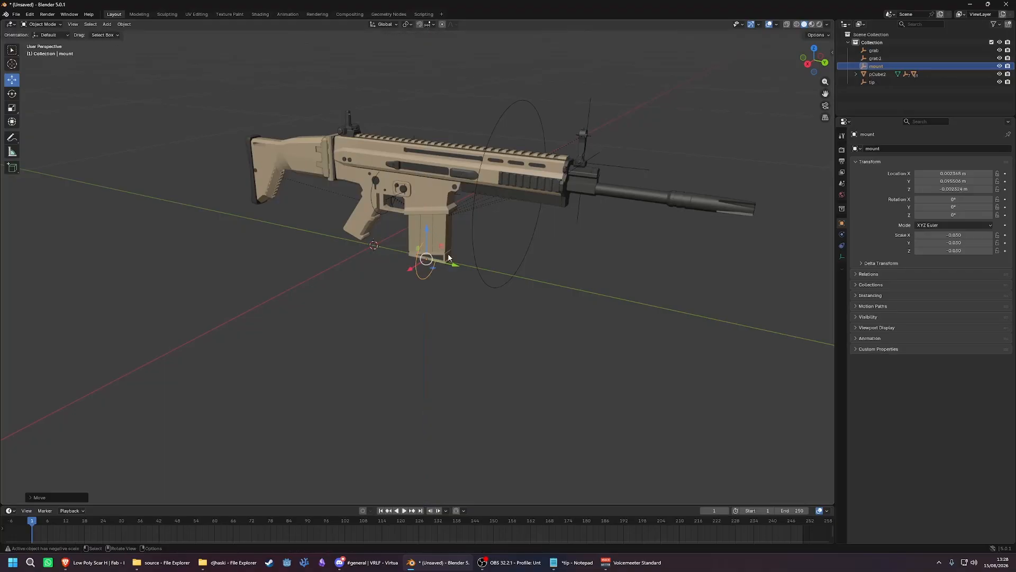
{"action": "scroll", "coordinate": [554, 315], "scroll_direction": "up", "scroll_amount": 4}
{"action": "middle_click_drag", "start_coordinate": [513, 309], "coordinate": [535, 323]}
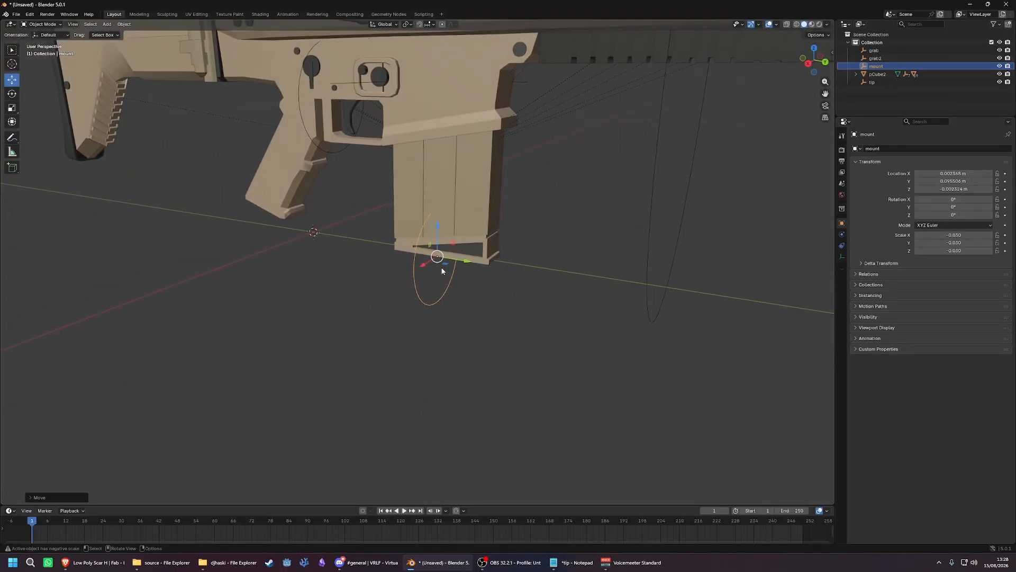
- Switch to the browser, search the web for images of aliens extermination, and enlarge a picture of the arcade machine with mounted guns
{"action": "left_click", "coordinate": [103, 569]}
{"action": "key", "text": "ctrl+l"}
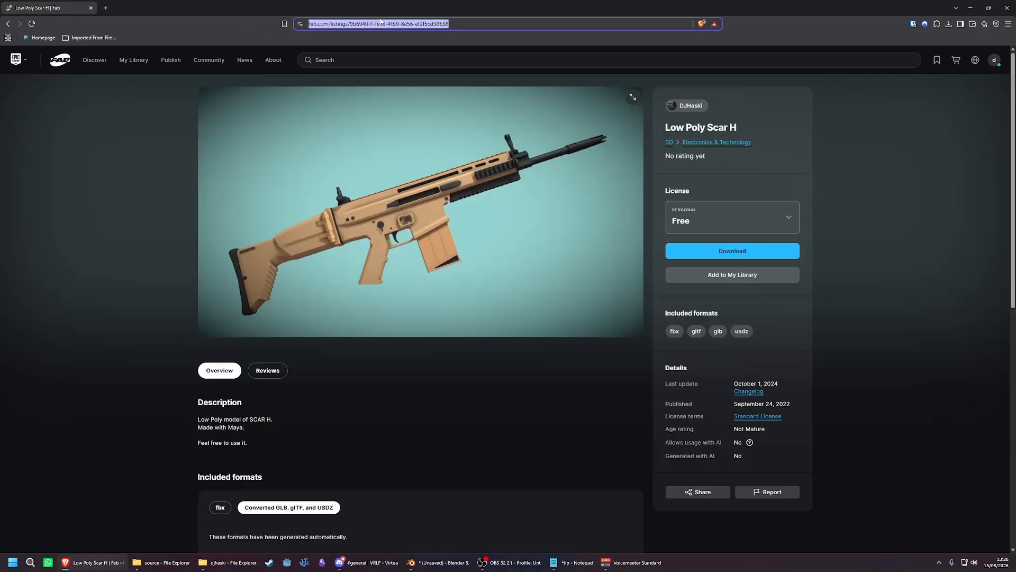
{"action": "type", "text": "aliens extermination"}
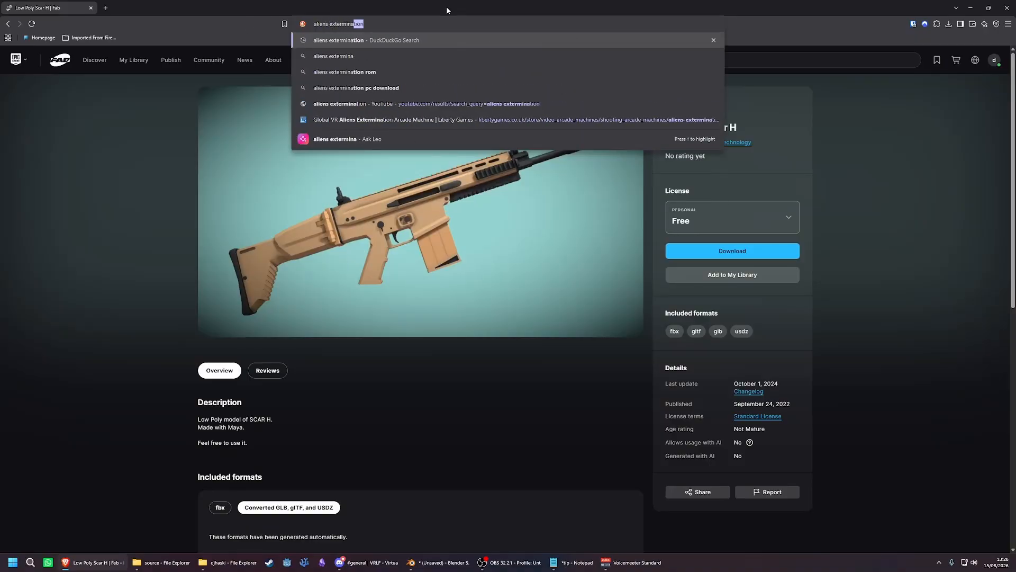
{"action": "key", "text": "Return"}
{"action": "left_click", "coordinate": [97, 82]}
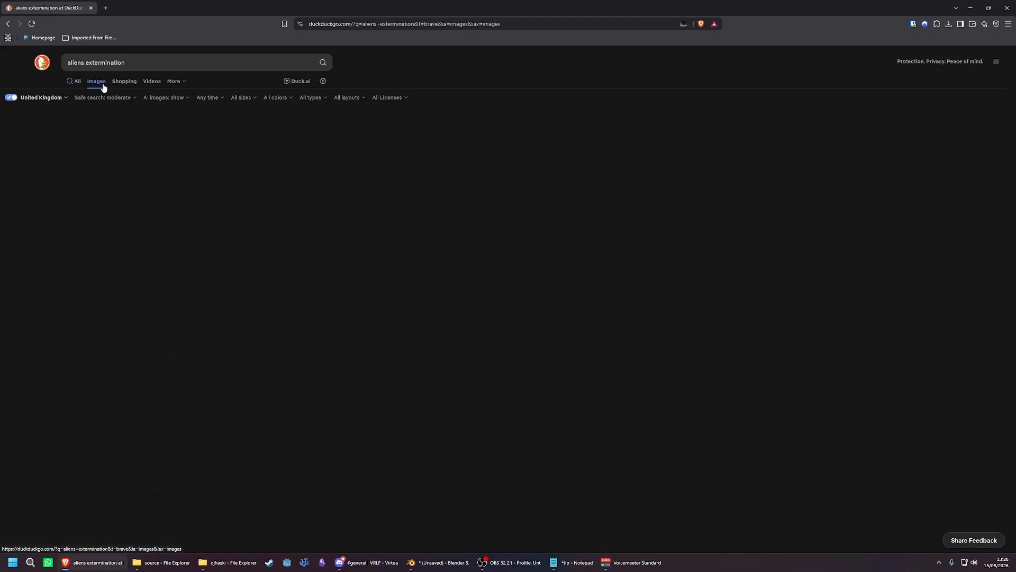
{"action": "left_click", "coordinate": [295, 308]}
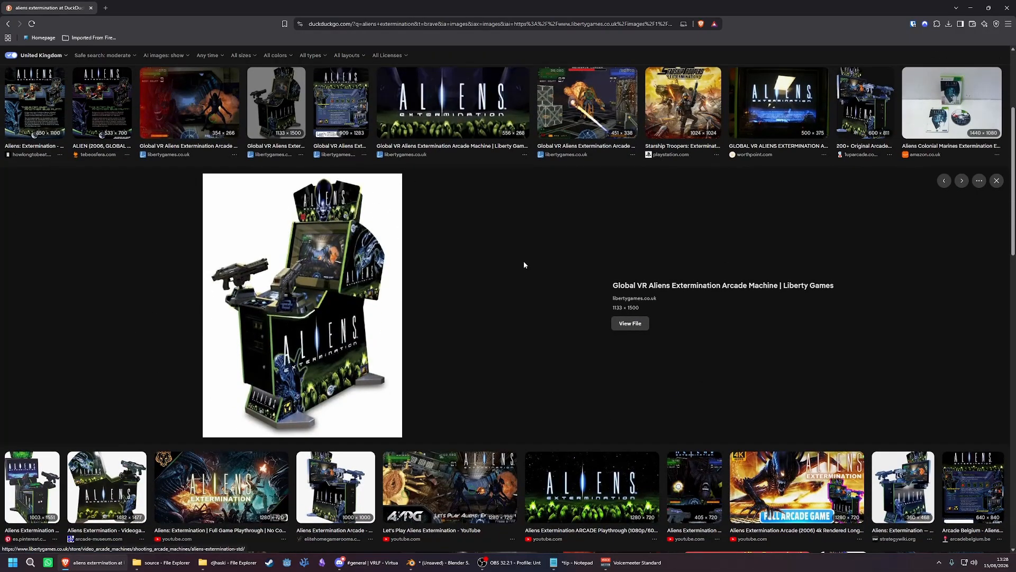
{"action": "mouse_move", "coordinate": [631, 562]}
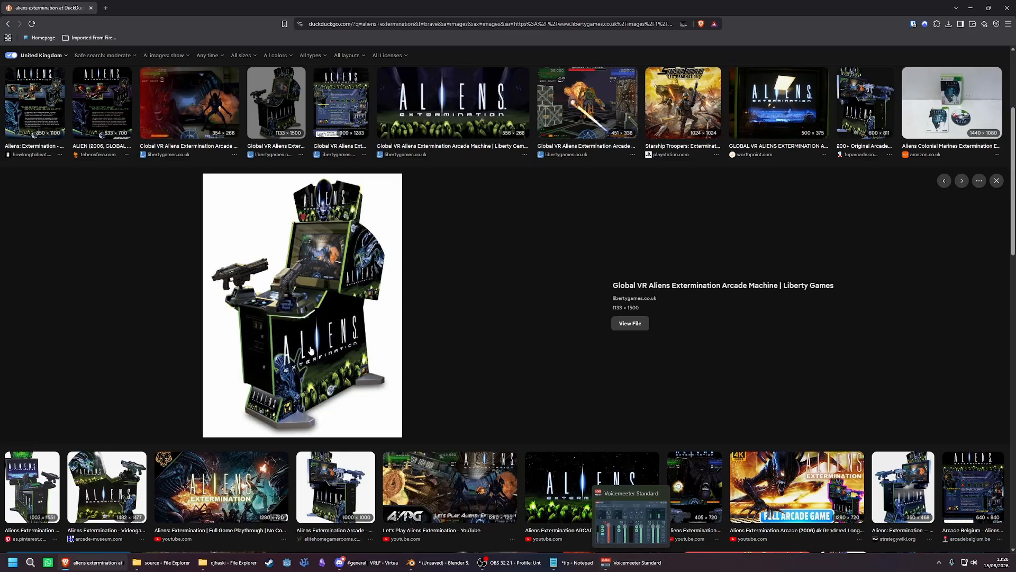
- Return to Blender and readjust the mount empty's height to about Z 0 m at the base of the magazine
{"action": "left_click", "coordinate": [430, 565]}
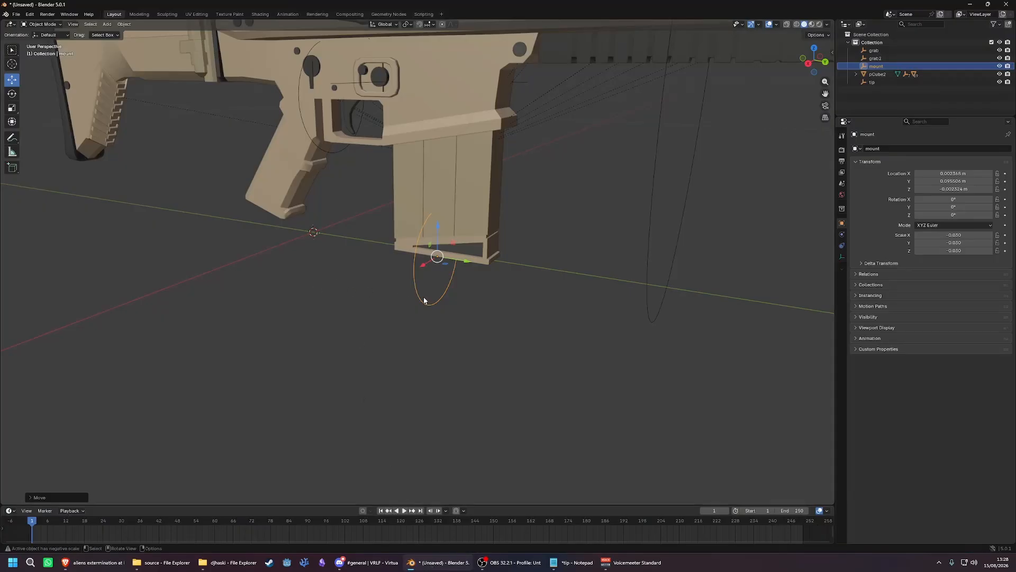
{"action": "scroll", "coordinate": [422, 294], "scroll_direction": "down", "scroll_amount": 4}
{"action": "left_click_drag", "start_coordinate": [429, 233], "coordinate": [430, 263]}
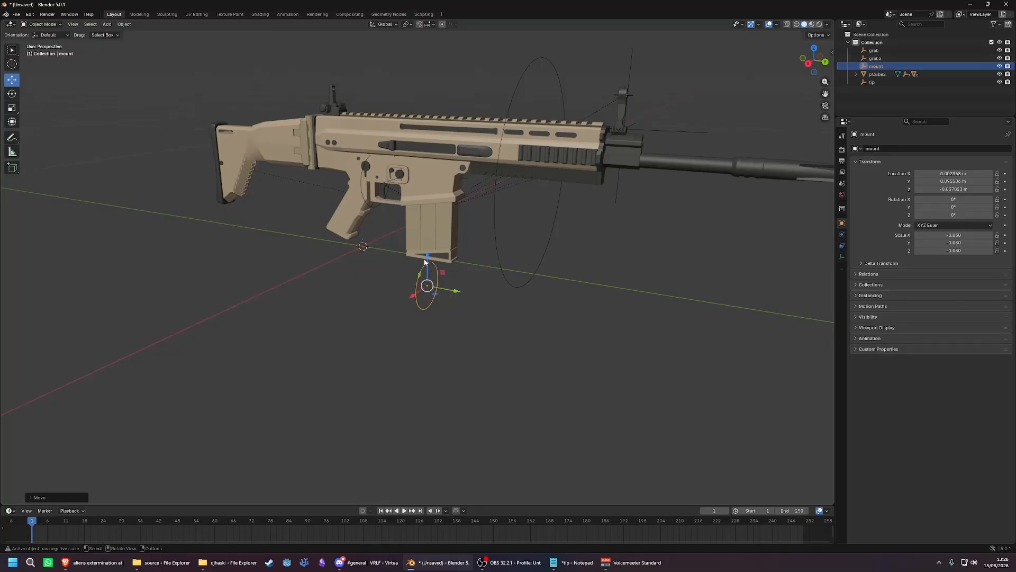
{"action": "left_click_drag", "start_coordinate": [429, 258], "coordinate": [429, 228]}
{"action": "mouse_move", "coordinate": [365, 265]}
{"action": "middle_mouse_down"}
{"action": "mouse_move", "coordinate": [341, 278]}
{"action": "mouse_move", "coordinate": [363, 283]}
{"action": "middle_mouse_up"}
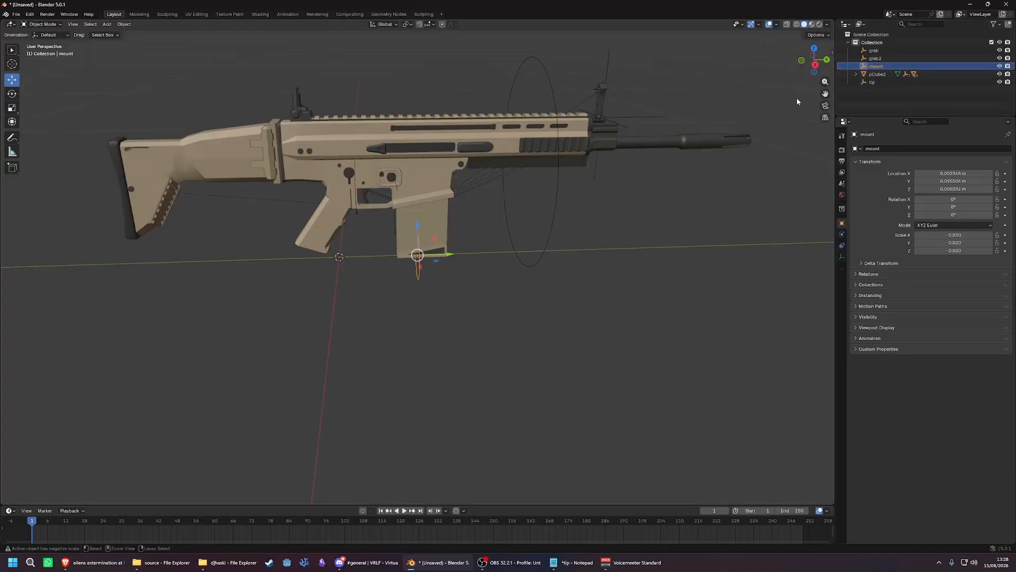
- Duplicate the mount empty in place, rename the copy button, and clear the selection
{"action": "key", "text": "ctrl+c"}
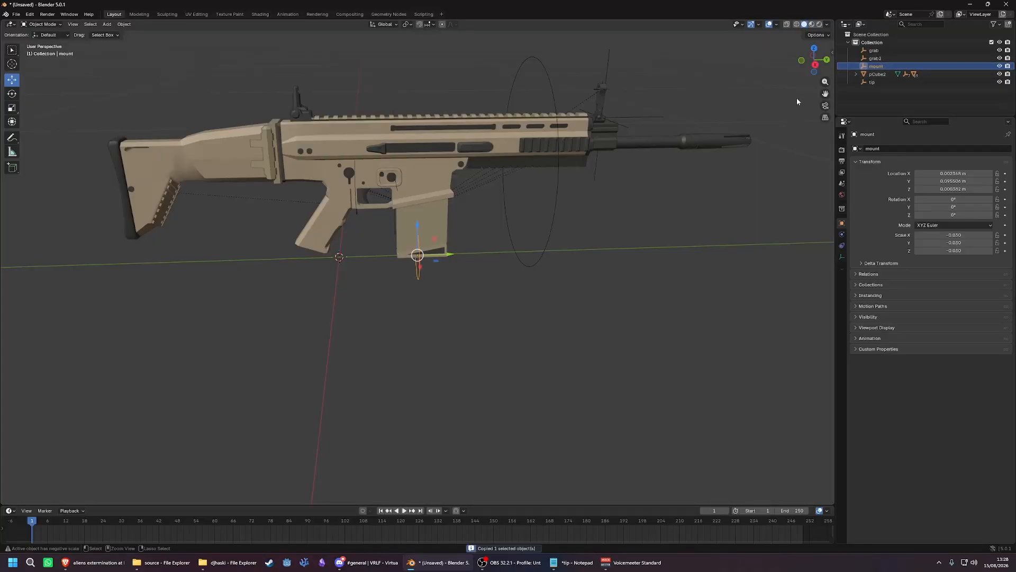
{"action": "key", "text": "ctrl+v"}
{"action": "double_click", "coordinate": [876, 76]}
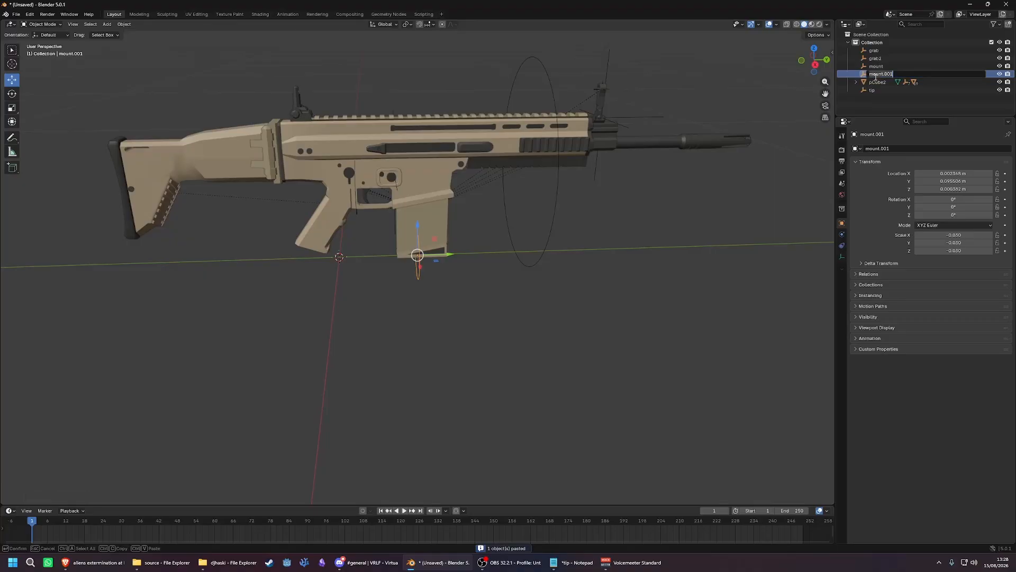
{"action": "type", "text": "button"}
{"action": "key", "text": "Return"}
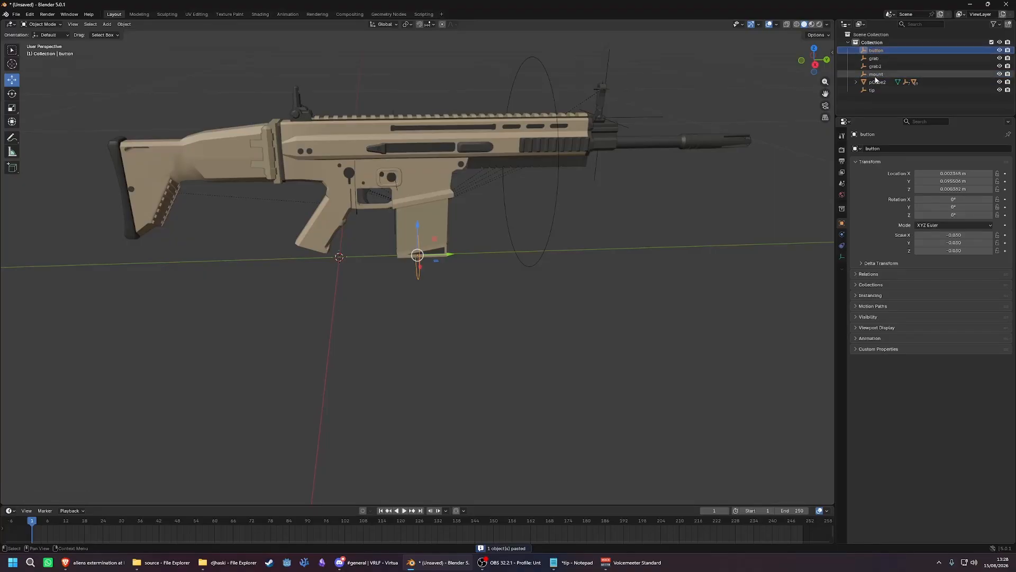
{"action": "left_click", "coordinate": [546, 254]}
{"action": "left_click", "coordinate": [506, 377]}
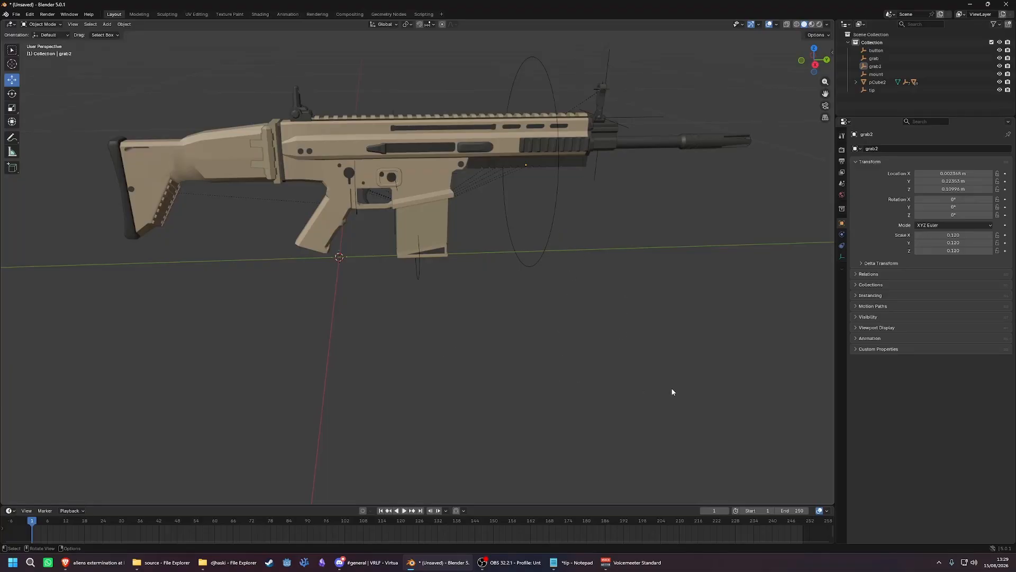
- Begin a glTF 2.0 export of the scene in glTF Binary format with the VRLF controllers folder as destination
{"action": "middle_click_drag", "start_coordinate": [366, 374], "coordinate": [265, 318]}
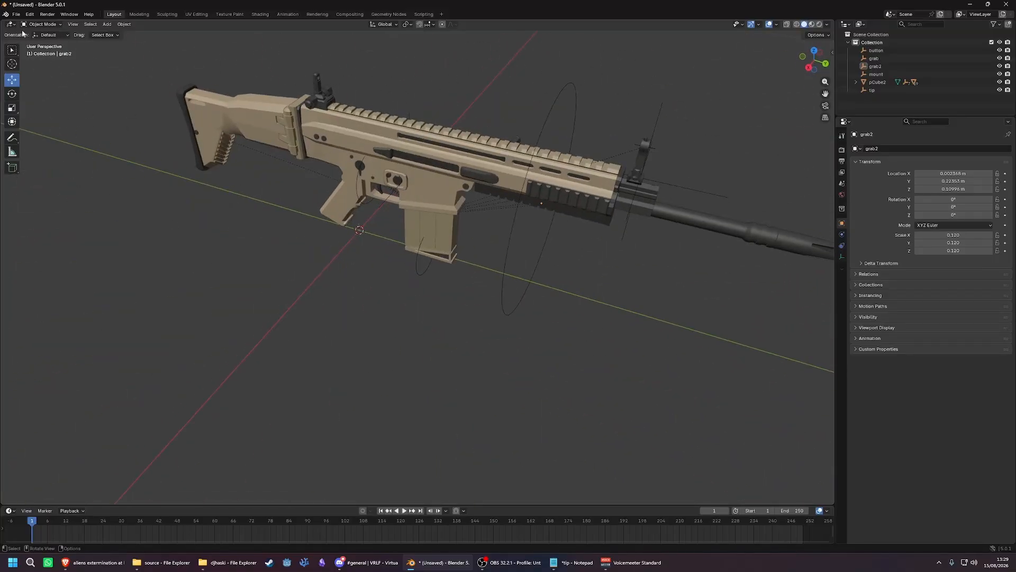
{"action": "left_click", "coordinate": [16, 14]}
{"action": "mouse_move", "coordinate": [53, 136]}
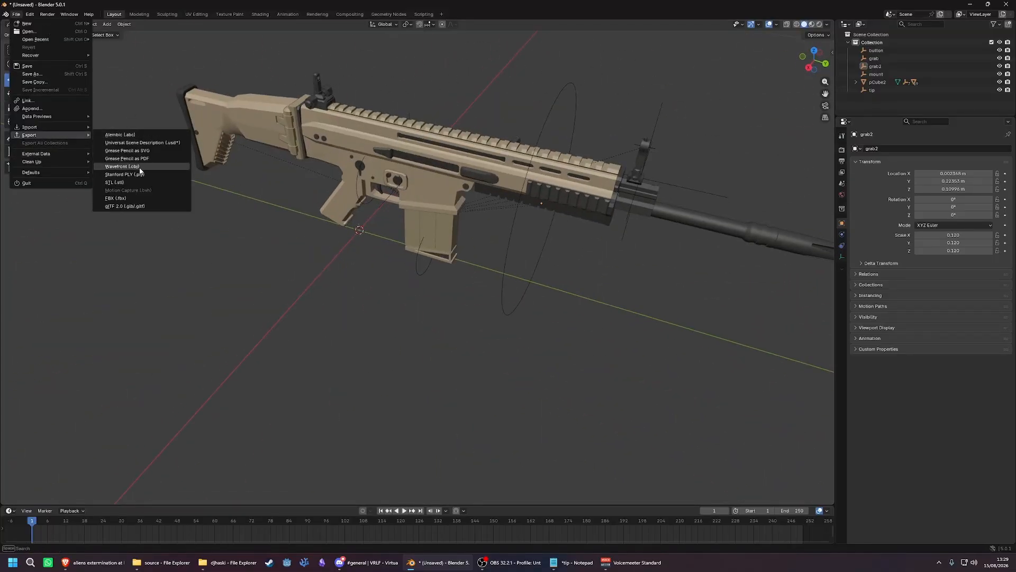
{"action": "left_click", "coordinate": [122, 207]}
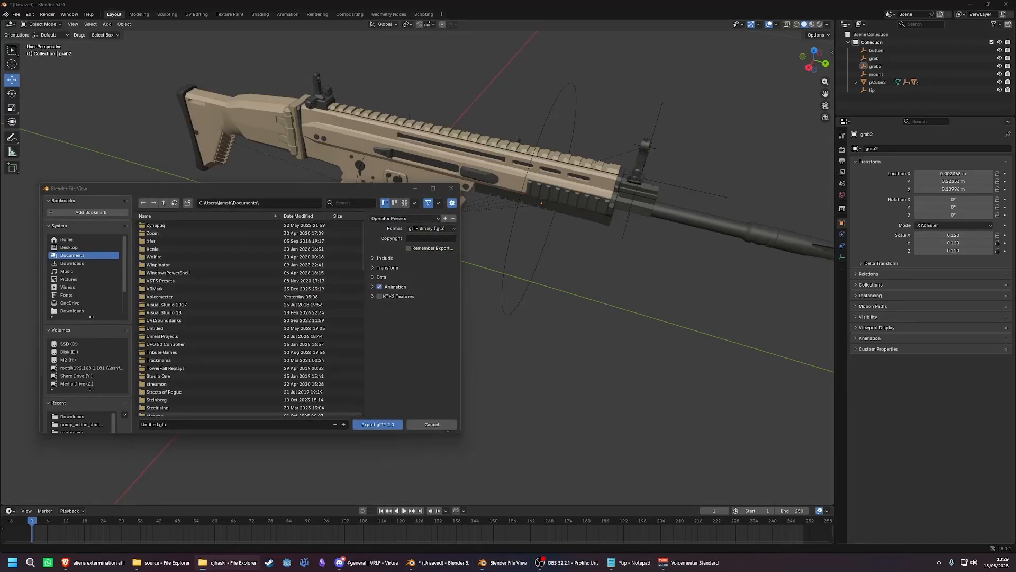
{"action": "left_click", "coordinate": [251, 203]}
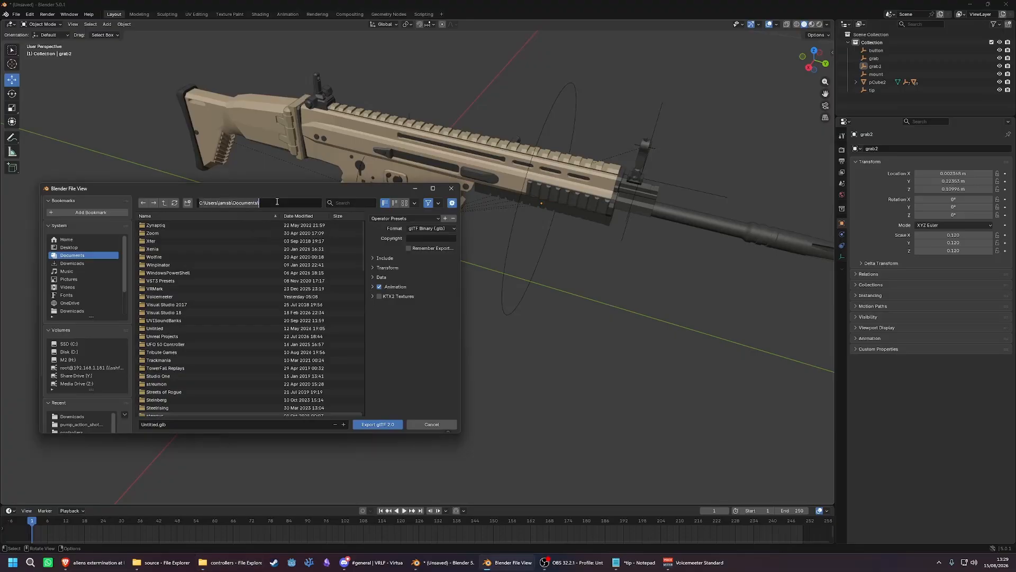
{"action": "key", "text": "ctrl+v"}
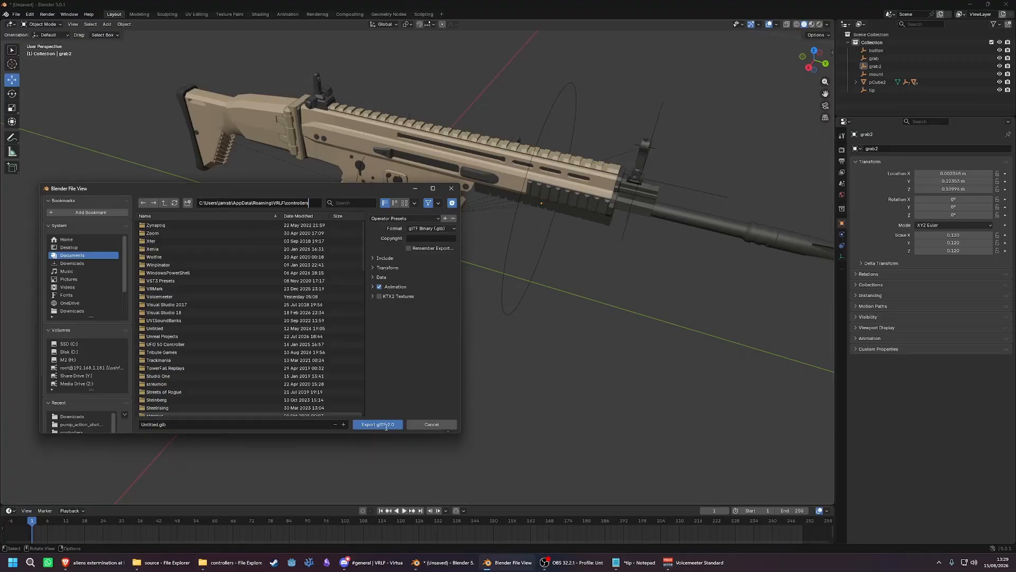
{"action": "key", "text": "Return"}
- Name the export file djhaski-rifle.glb and run the glTF export
{"action": "left_click", "coordinate": [234, 424]}
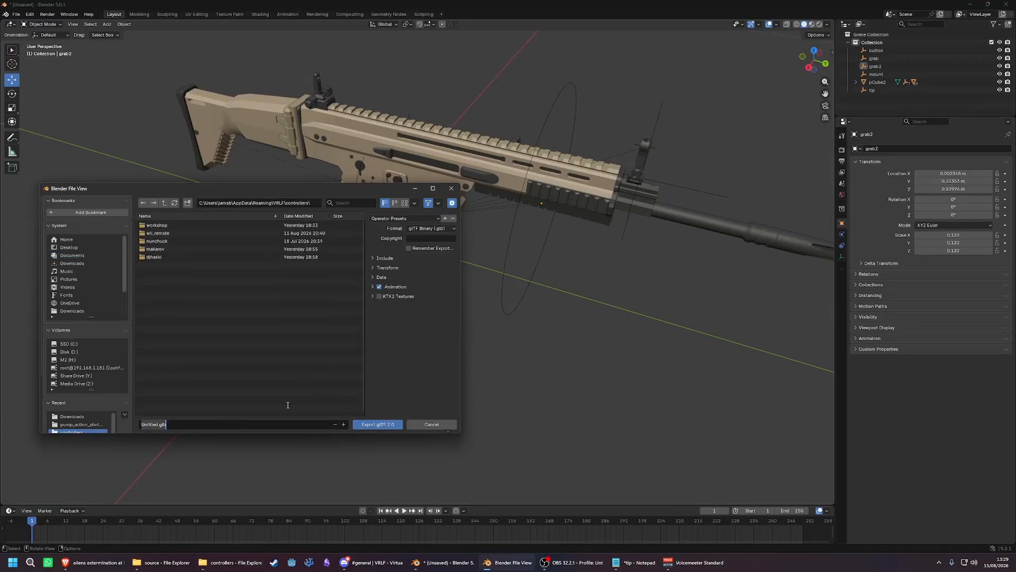
{"action": "type", "text": "scar"}
{"action": "key", "text": "ctrl+a"}
{"action": "type", "text": "h"}
{"action": "left_click", "coordinate": [369, 426]}
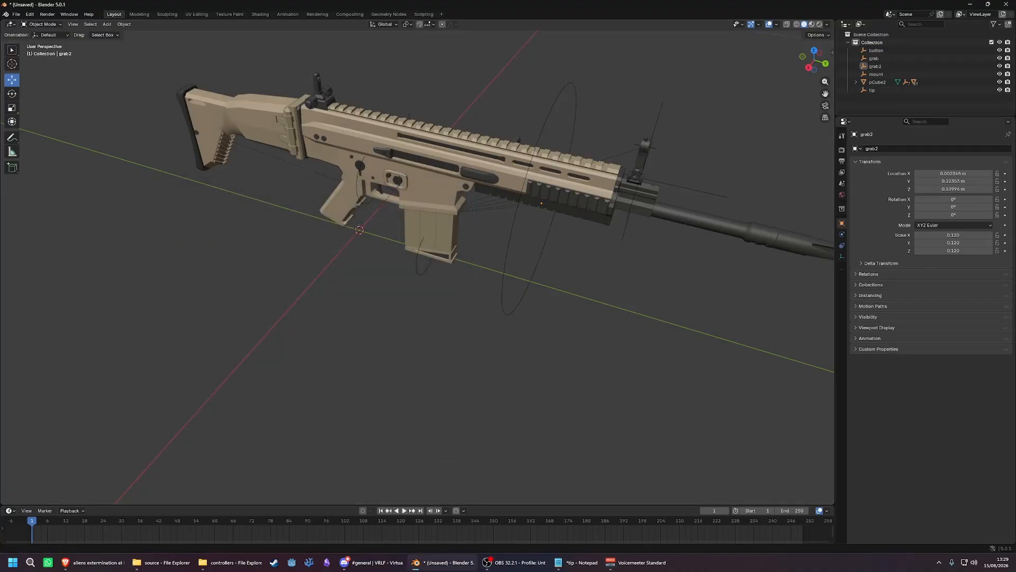
- Switch to File Explorer, create a djhaski-rifle folder inside controllers, and move djhaski-rifle.glb into it
{"action": "left_click", "coordinate": [230, 562]}
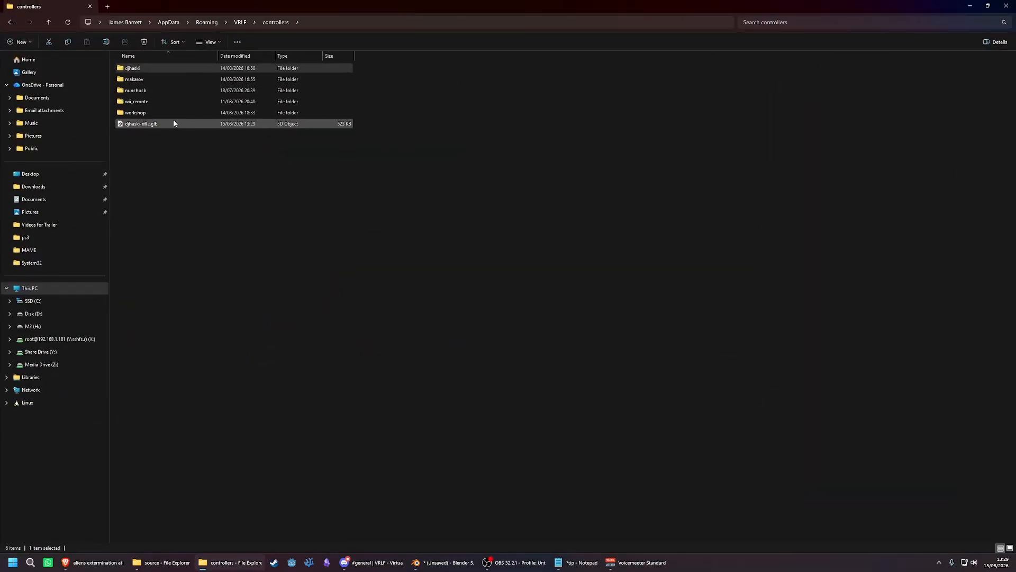
{"action": "left_click", "coordinate": [168, 160]}
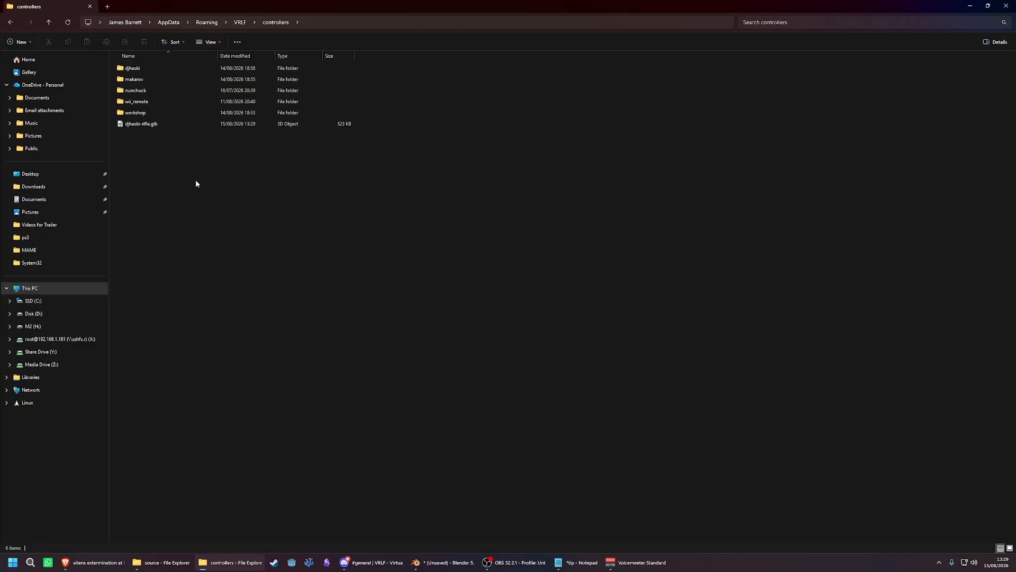
{"action": "right_click", "coordinate": [139, 145]}
{"action": "mouse_move", "coordinate": [171, 284]}
{"action": "left_click", "coordinate": [252, 285]}
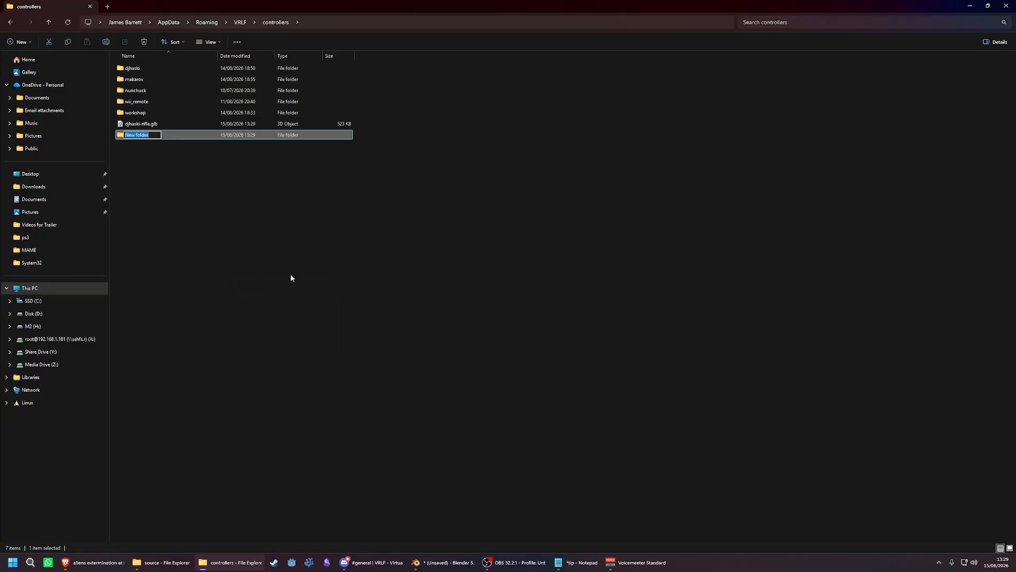
{"action": "type", "text": "djhaski-rifle"}
{"action": "key", "text": "Return"}
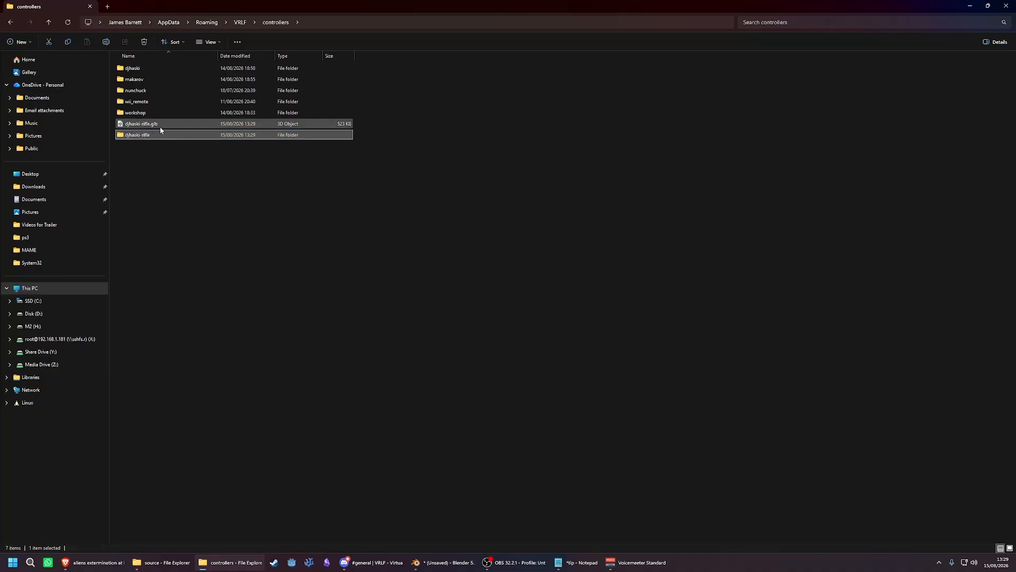
{"action": "left_click_drag", "start_coordinate": [160, 126], "coordinate": [140, 136]}
- Copy model.json from the makarov folder into the djhaski-rifle folder
{"action": "double_click", "coordinate": [157, 80]}
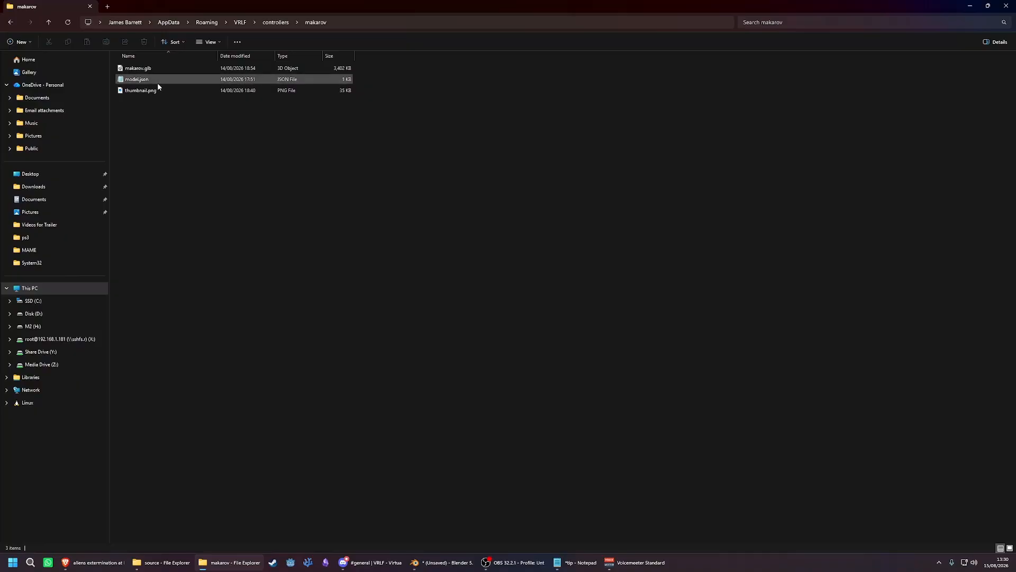
{"action": "left_click", "coordinate": [156, 84]}
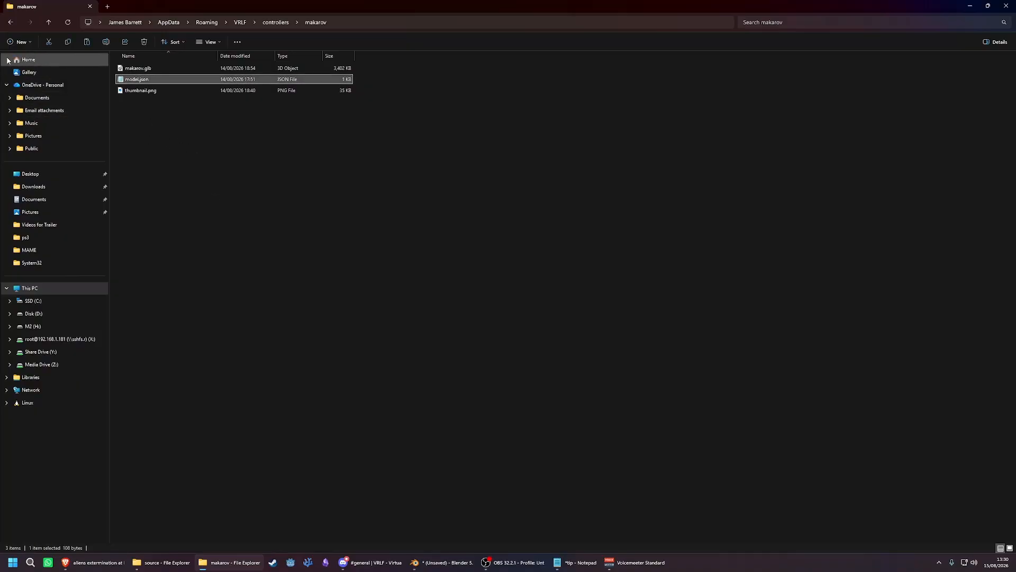
{"action": "left_click", "coordinate": [11, 22]}
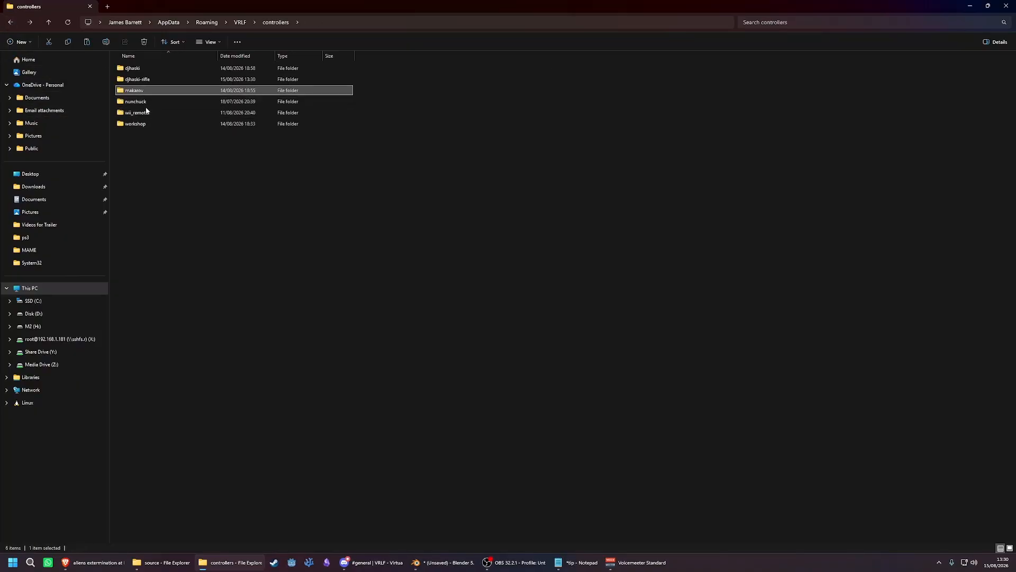
{"action": "double_click", "coordinate": [139, 79]}
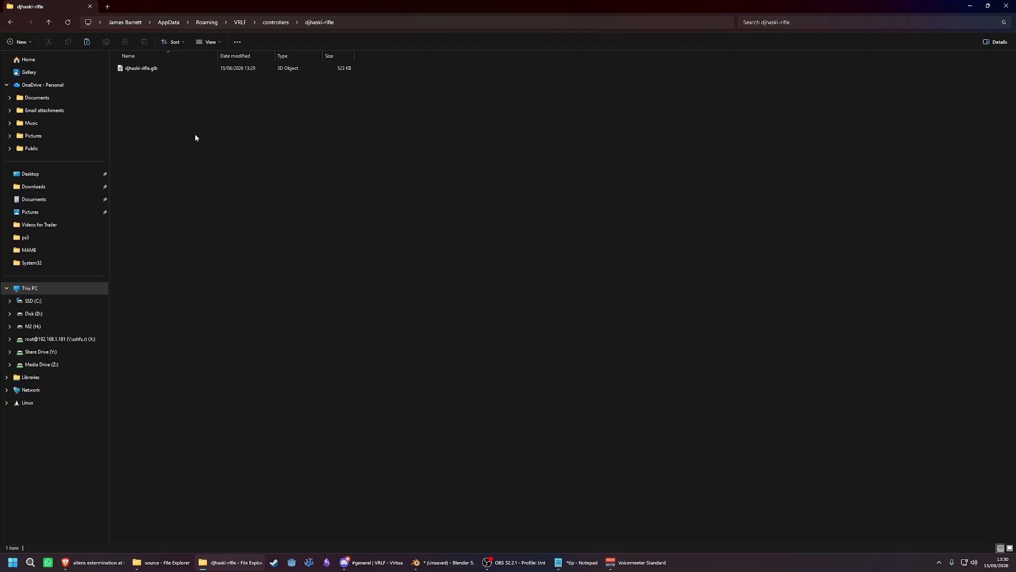
{"action": "key", "text": "ctrl+v"}
- Open the copied model.json in Notepad, set id to djhaski-rifle and name to SCAR-17, and close the browser's image search
{"action": "double_click", "coordinate": [136, 79]}
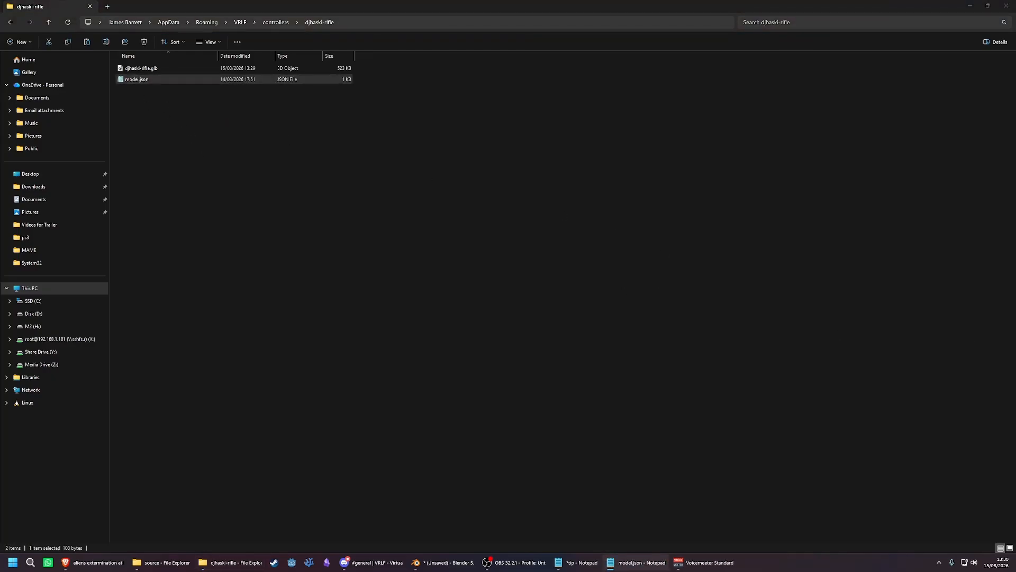
{"action": "left_click_drag", "start_coordinate": [451, 189], "coordinate": [320, 139]}
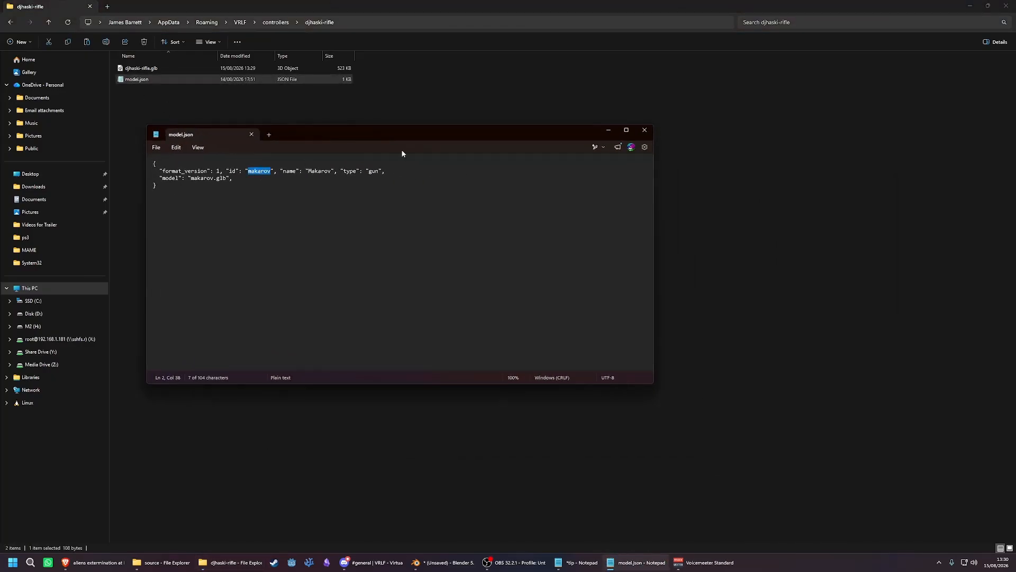
{"action": "type", "text": "djhaski-rifle"}
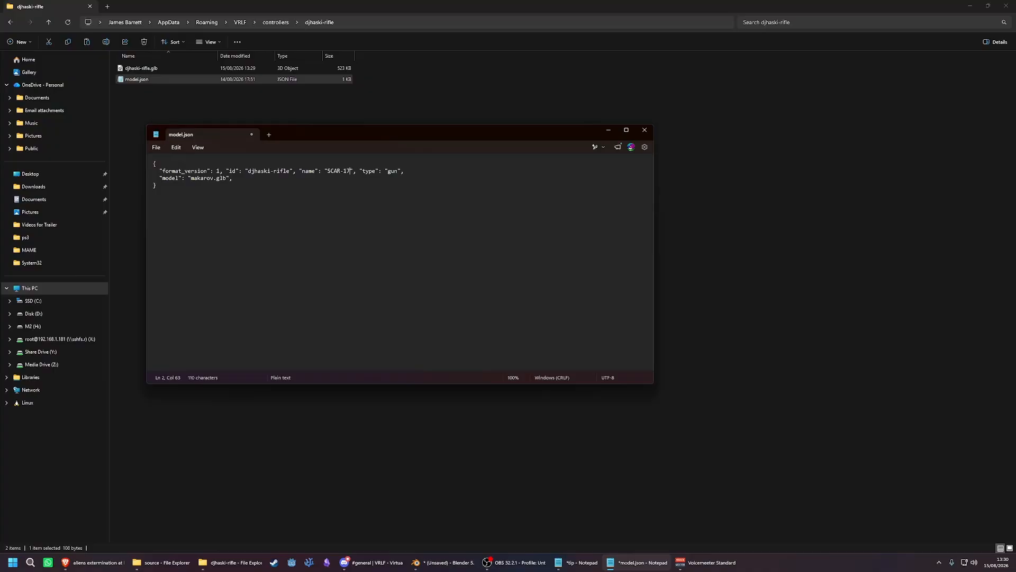
{"action": "left_click", "coordinate": [96, 562]}
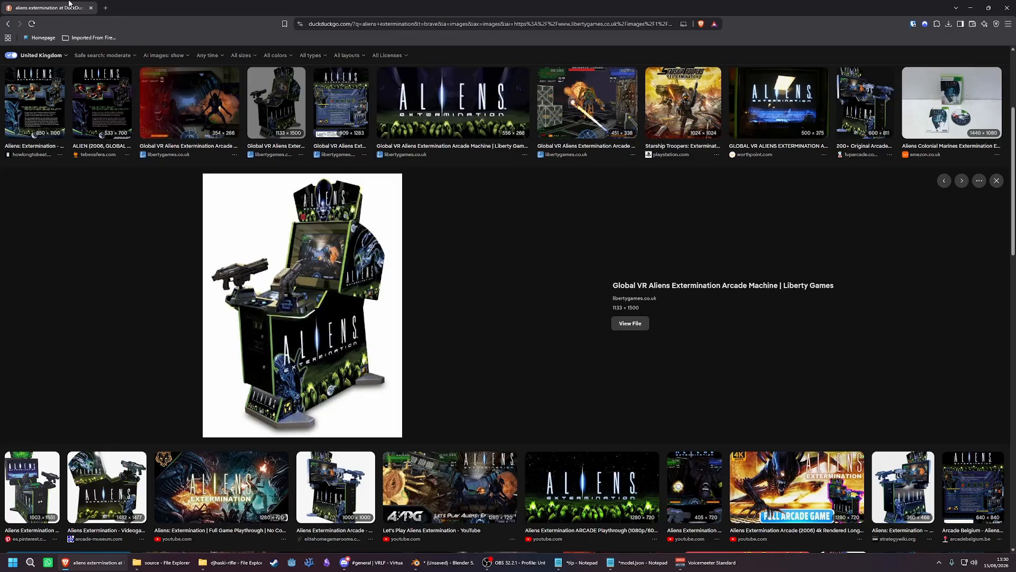
{"action": "key", "text": "alt+Tab"}
- Set the model entry in model.json to djhaski-rifle.glb, close the file, and return to the controllers folder
{"action": "left_click", "coordinate": [306, 203]}
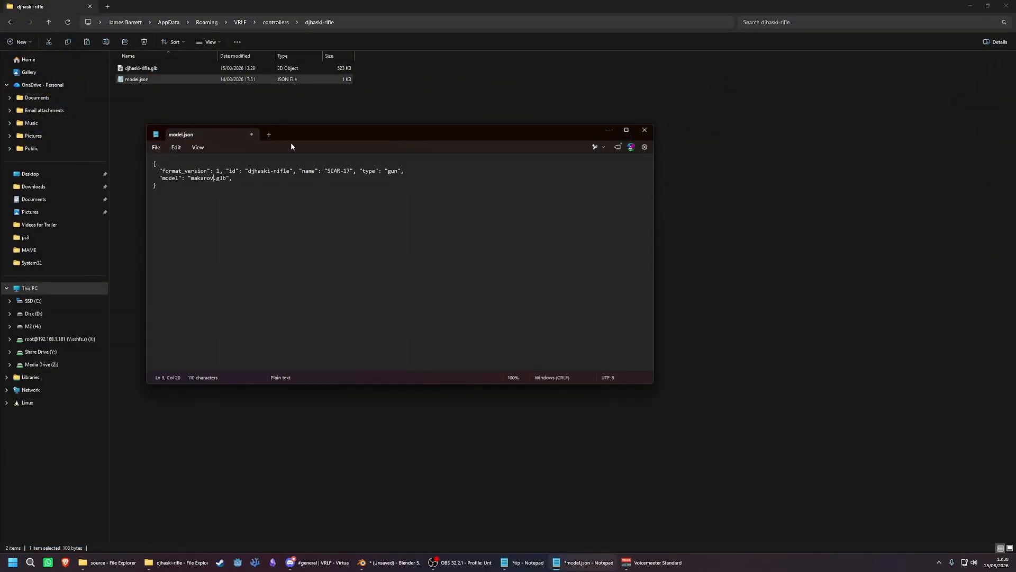
{"action": "key", "text": "BackSpace"}
{"action": "key", "text": "BackSpace"}
{"action": "key", "text": "BackSpace"}
{"action": "key", "text": "BackSpace"}
{"action": "key", "text": "BackSpace"}
{"action": "key", "text": "BackSpace"}
{"action": "key", "text": "BackSpace"}
{"action": "type", "text": "sc"}
{"action": "key", "text": "BackSpace"}
{"action": "key", "text": "BackSpace"}
{"action": "type", "text": "djhaski-rifle"}
{"action": "left_click", "coordinate": [646, 134]}
{"action": "left_click", "coordinate": [12, 21]}
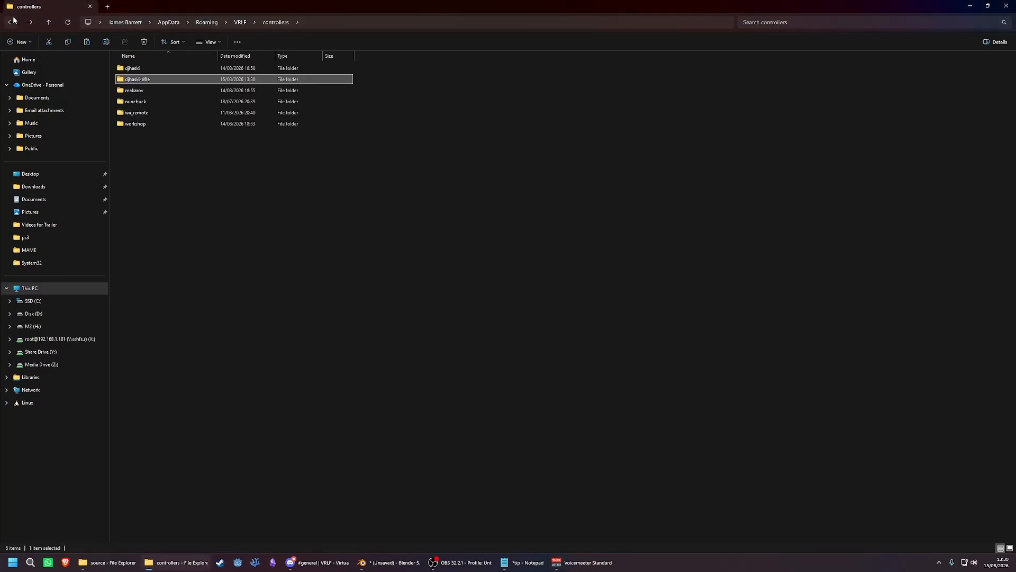
- Switch to Virtual Reality Lightgun Framework and look through the available controllers on the Customise page
{"action": "left_click", "coordinate": [460, 562]}
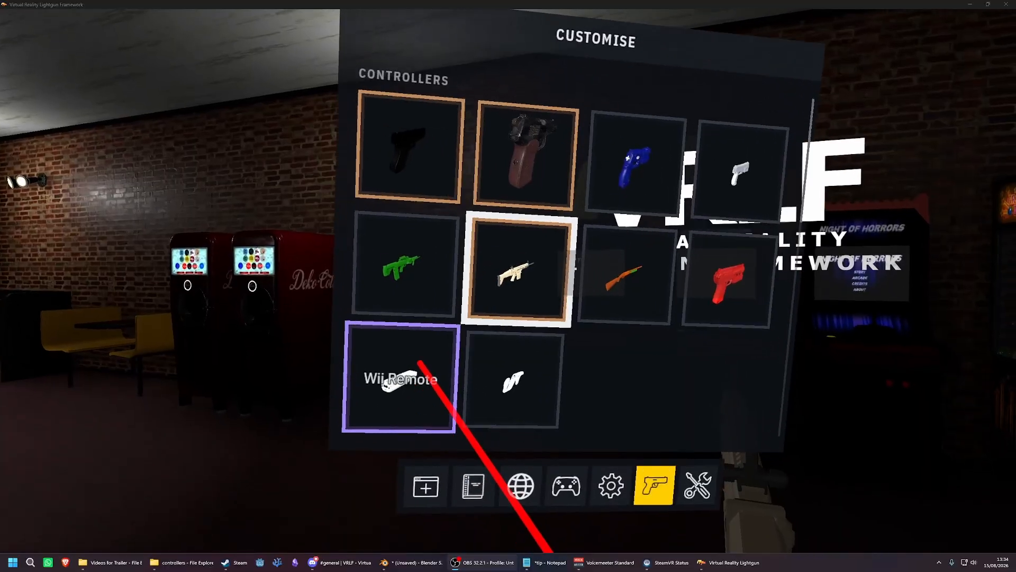
{"action": "scroll", "coordinate": [420, 365], "scroll_direction": "down", "scroll_amount": 5}
{"action": "scroll", "coordinate": [370, 387], "scroll_direction": "up", "scroll_amount": 4}
{"action": "scroll", "coordinate": [434, 441], "scroll_direction": "up", "scroll_amount": 1}
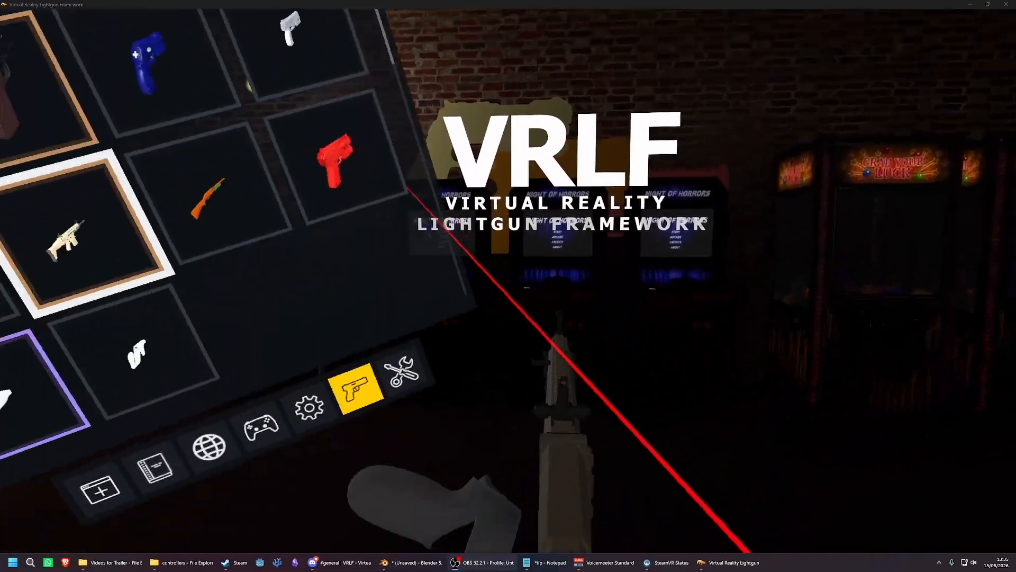
- Upload the SCAR-17 controller to the Workshop from VRLF and close the Steam Community page in the browser
{"action": "left_click", "coordinate": [534, 431]}
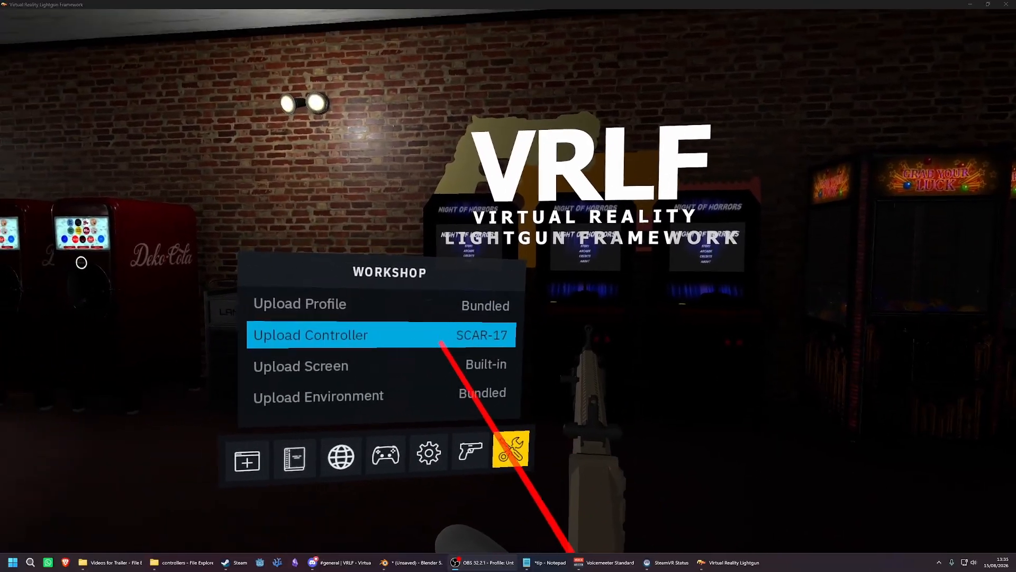
{"action": "left_click", "coordinate": [313, 340]}
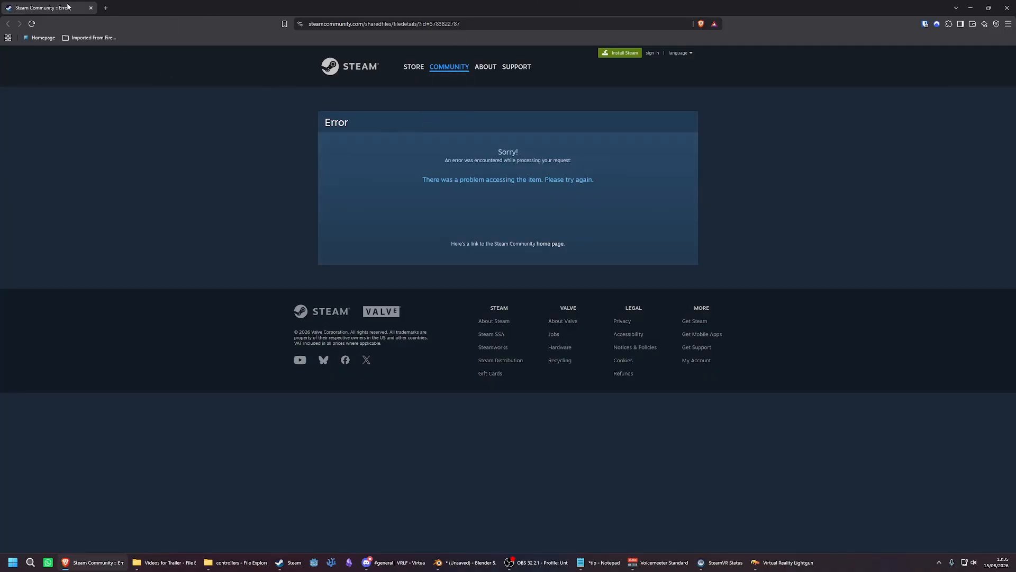
{"action": "left_click", "coordinate": [91, 8]}
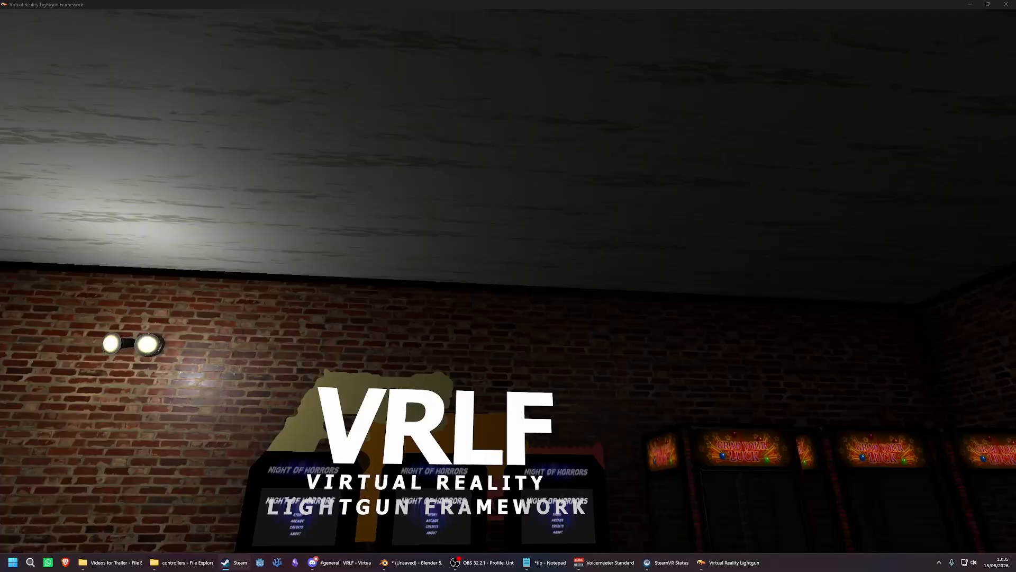
- Switch to Steam, open the SCAR-17 item among your own VRLF Workshop items, and change its visibility to Public
{"action": "left_click", "coordinate": [239, 562]}
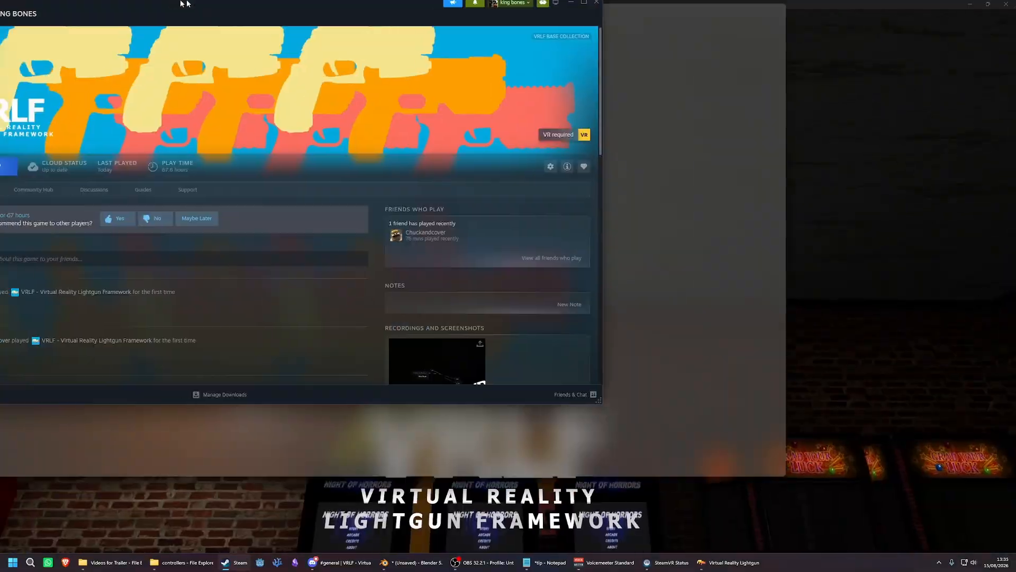
{"action": "left_click", "coordinate": [252, 196]}
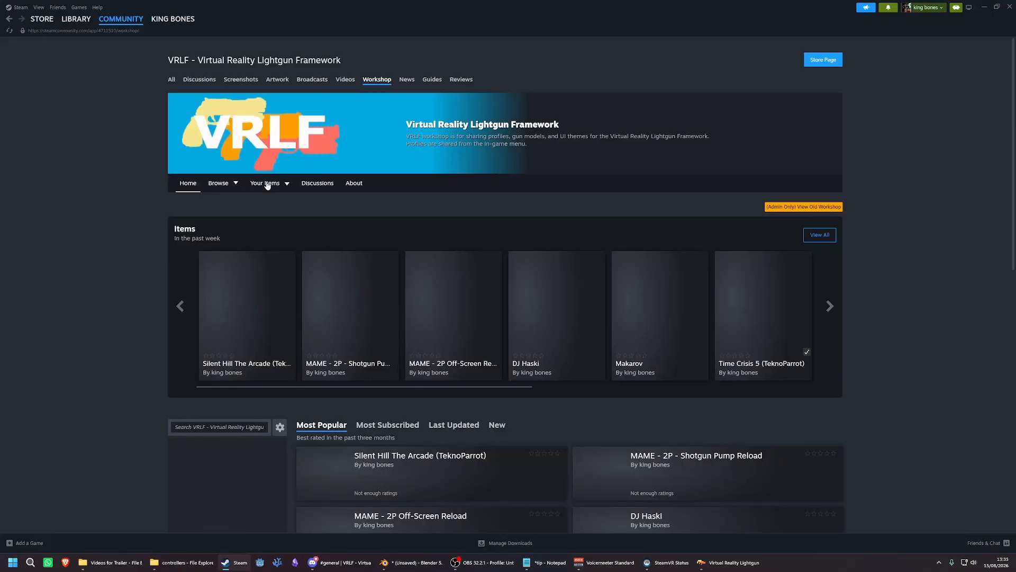
{"action": "mouse_move", "coordinate": [286, 197]}
{"action": "left_click", "coordinate": [369, 217]}
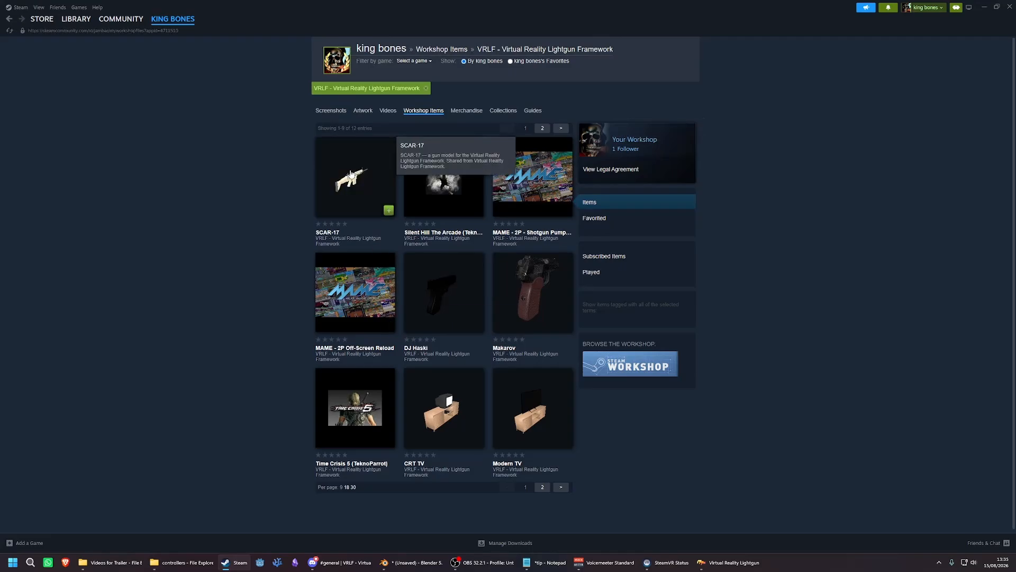
{"action": "left_click", "coordinate": [392, 142]}
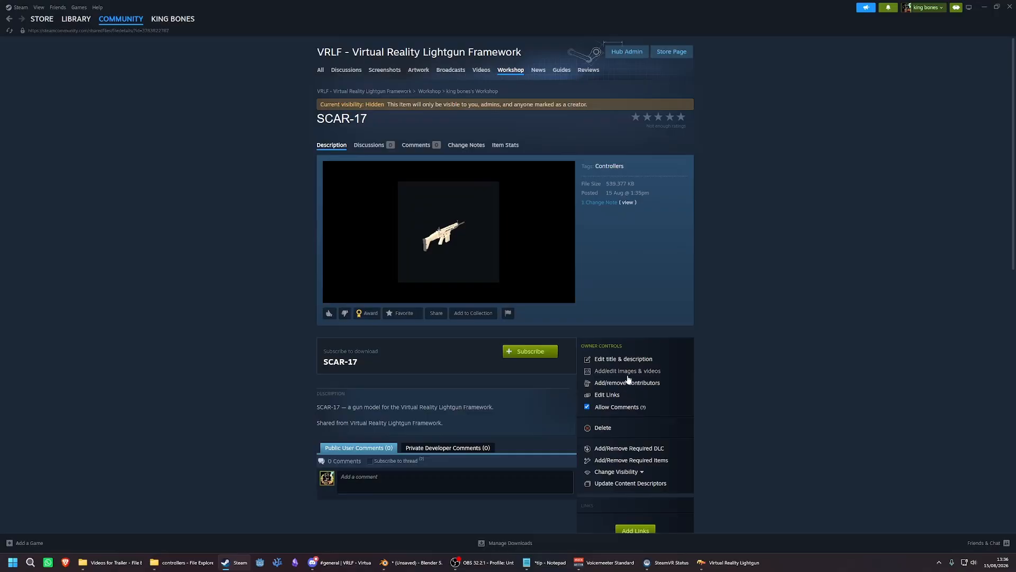
{"action": "left_click", "coordinate": [615, 472]}
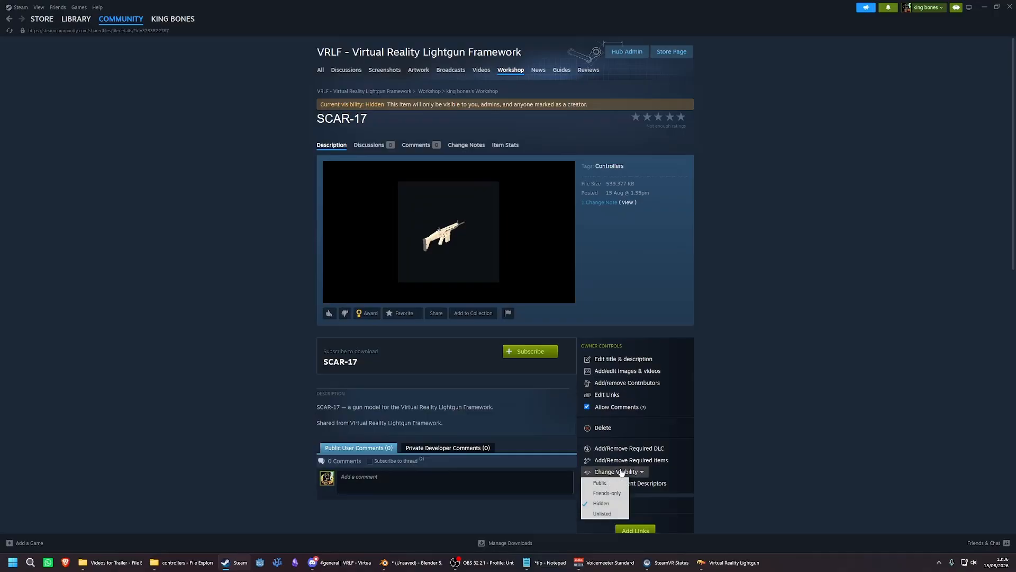
{"action": "left_click", "coordinate": [599, 485]}
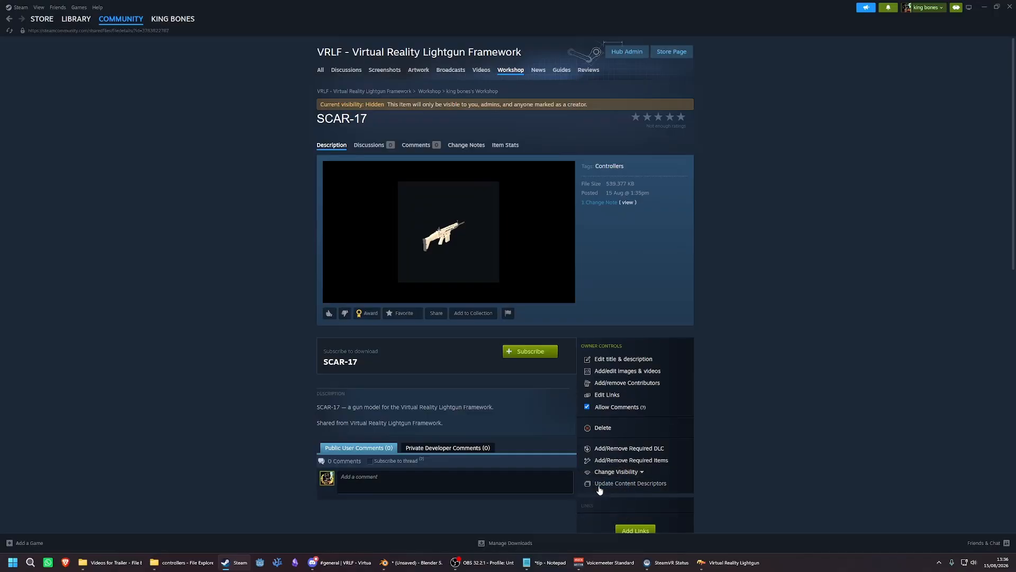